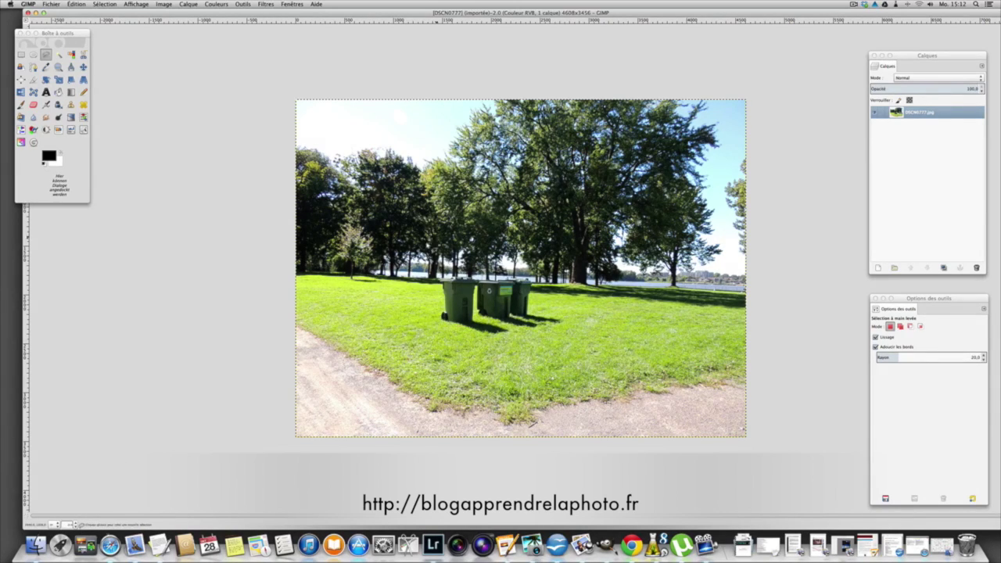
Step: Zoom in on the three green bins and shift the photo slightly upward with the Move tool
{"action": "left_click", "coordinate": [76, 524]}
{"action": "left_click", "coordinate": [69, 486]}
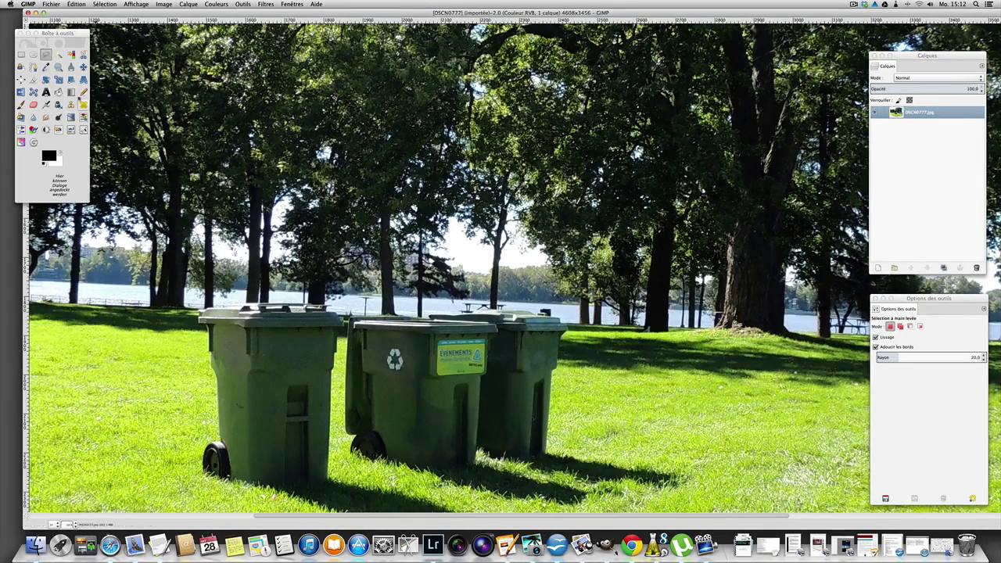
{"action": "key", "text": "m"}
{"action": "left_click_drag", "start_coordinate": [404, 404], "coordinate": [407, 382]}
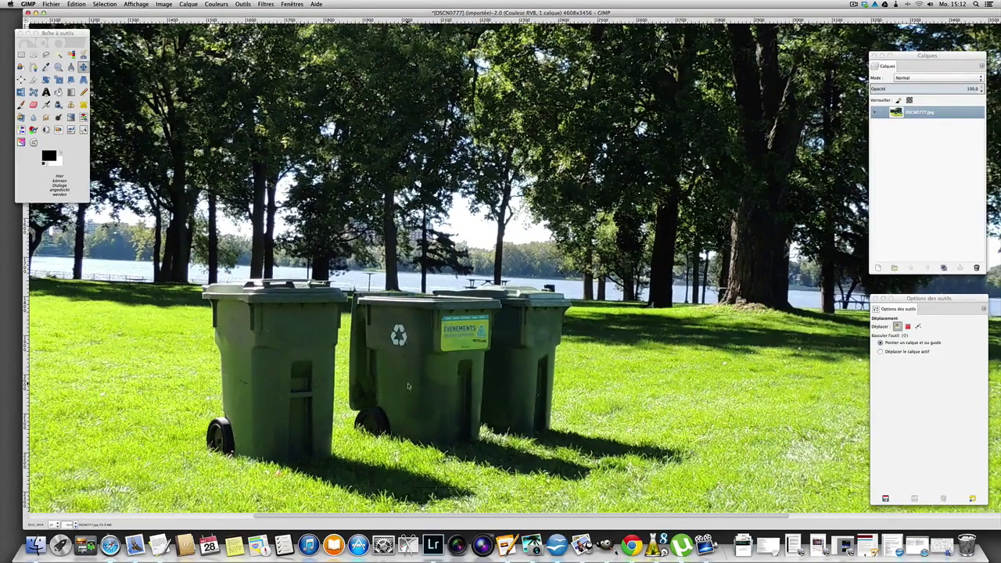
{"action": "left_click_drag", "start_coordinate": [408, 386], "coordinate": [407, 378]}
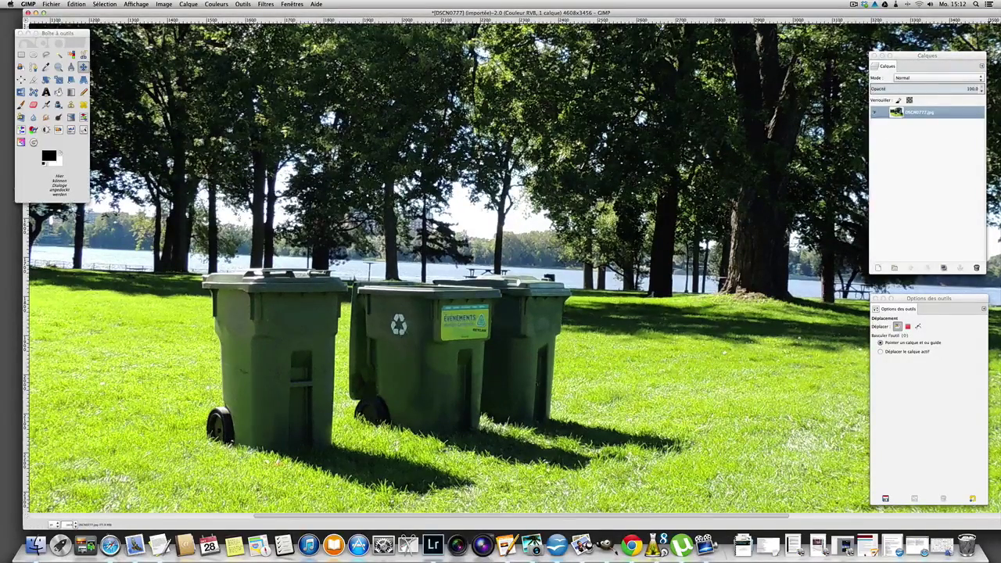
Step: Duplicate the DSCN0777.jpg layer
{"action": "left_click", "coordinate": [918, 112]}
{"action": "right_click", "coordinate": [901, 112]}
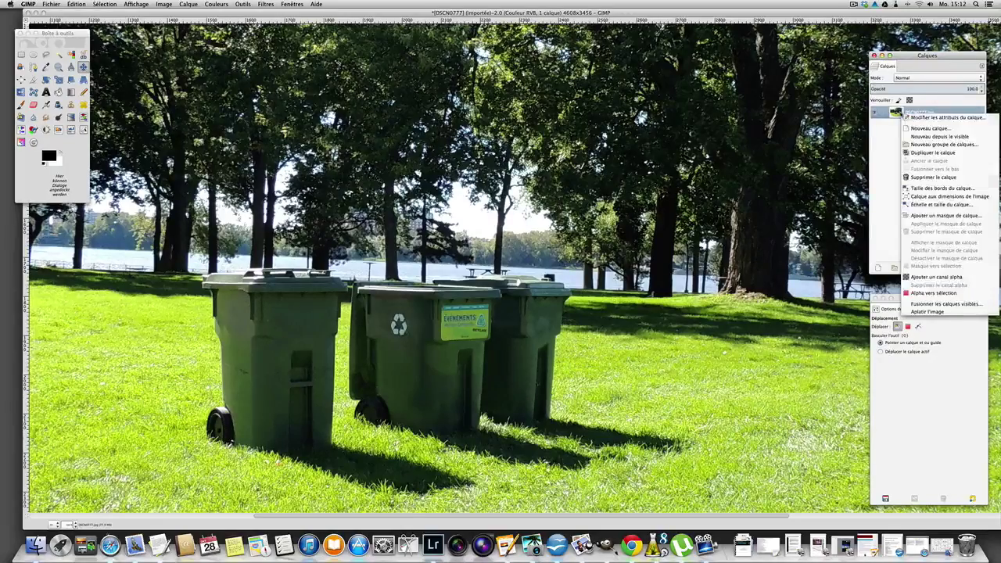
{"action": "left_click", "coordinate": [946, 153]}
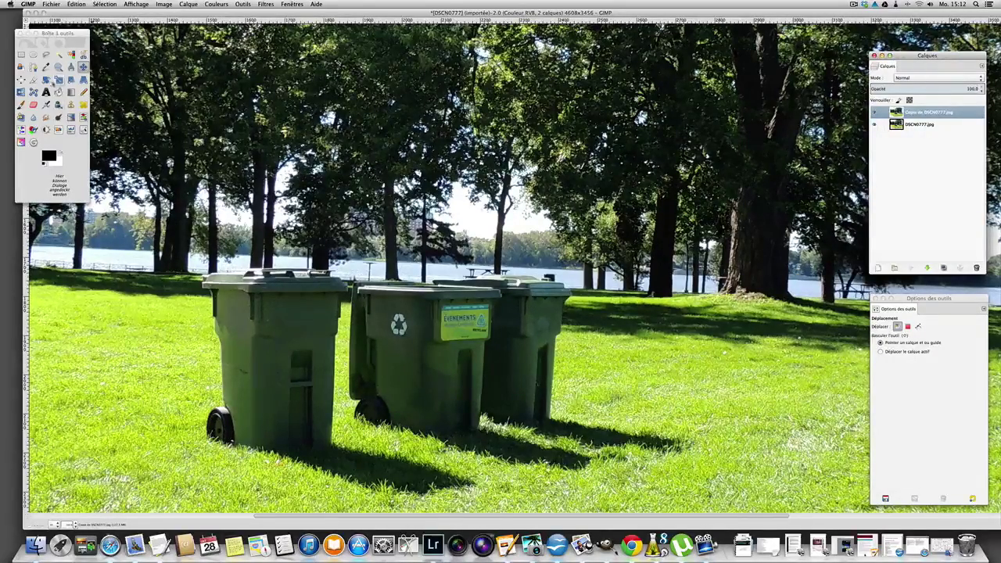
Step: Extend the tree trunks down over the bin lids with the Clone tool, sampling from the trunks above them
{"action": "left_click", "coordinate": [71, 104]}
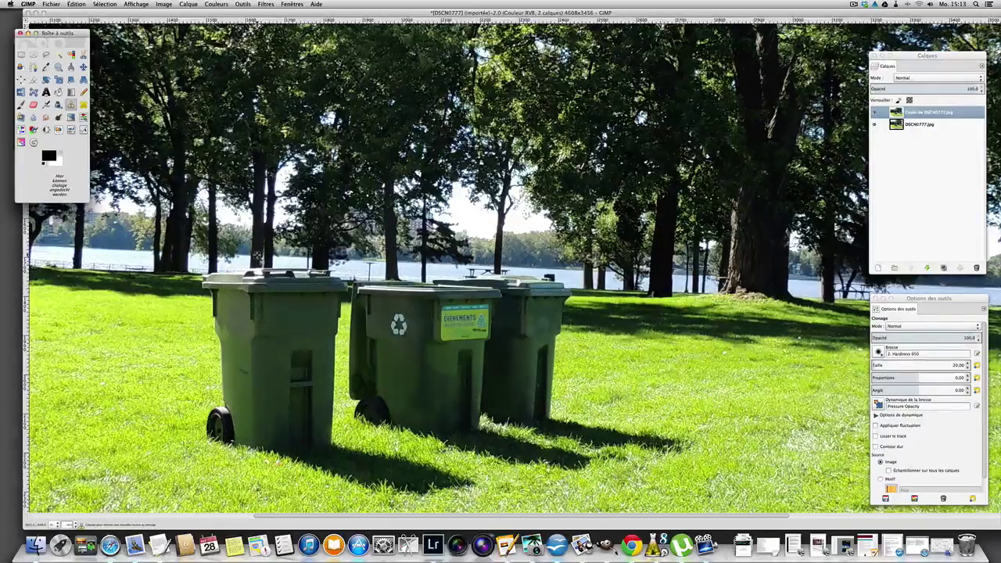
{"action": "left_click", "coordinate": [257, 258]}
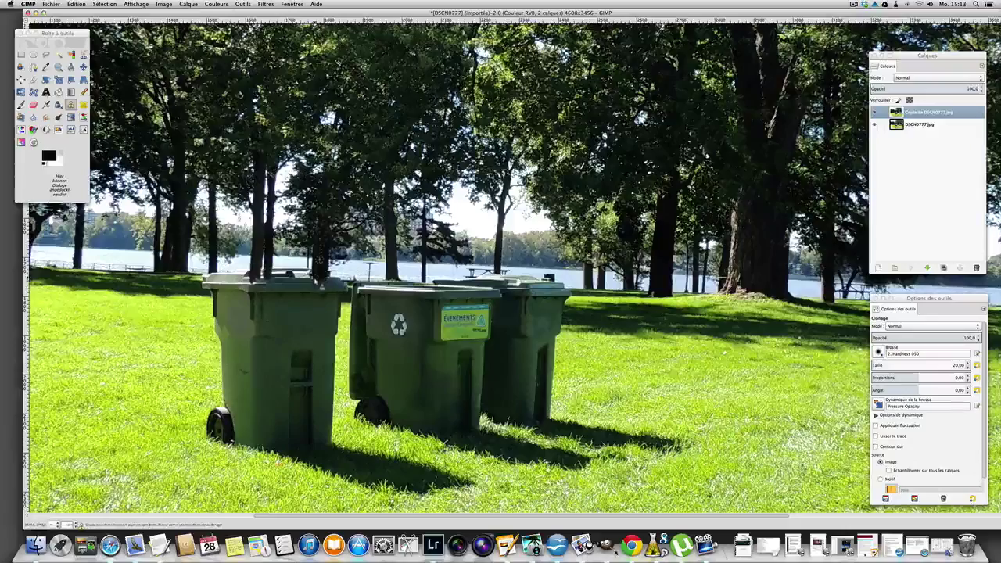
{"action": "left_click", "coordinate": [320, 254], "text": "ctrl"}
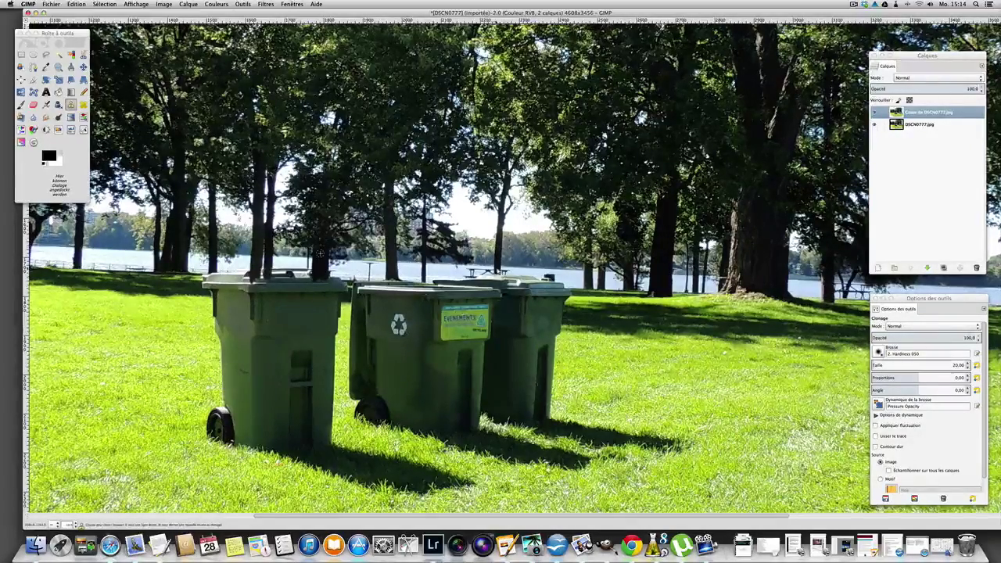
{"action": "left_click", "coordinate": [496, 271]}
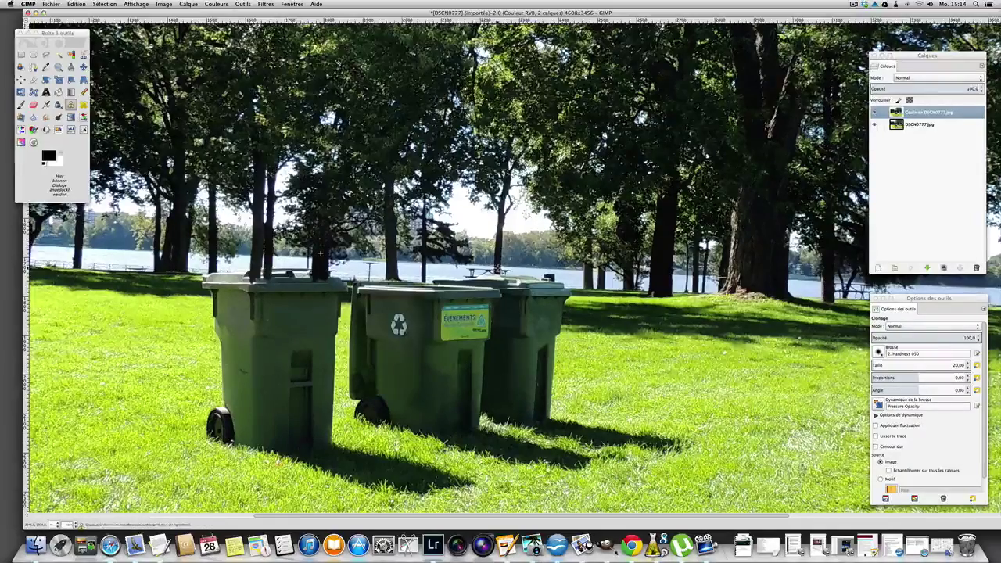
{"action": "left_click_drag", "start_coordinate": [496, 271], "coordinate": [500, 285]}
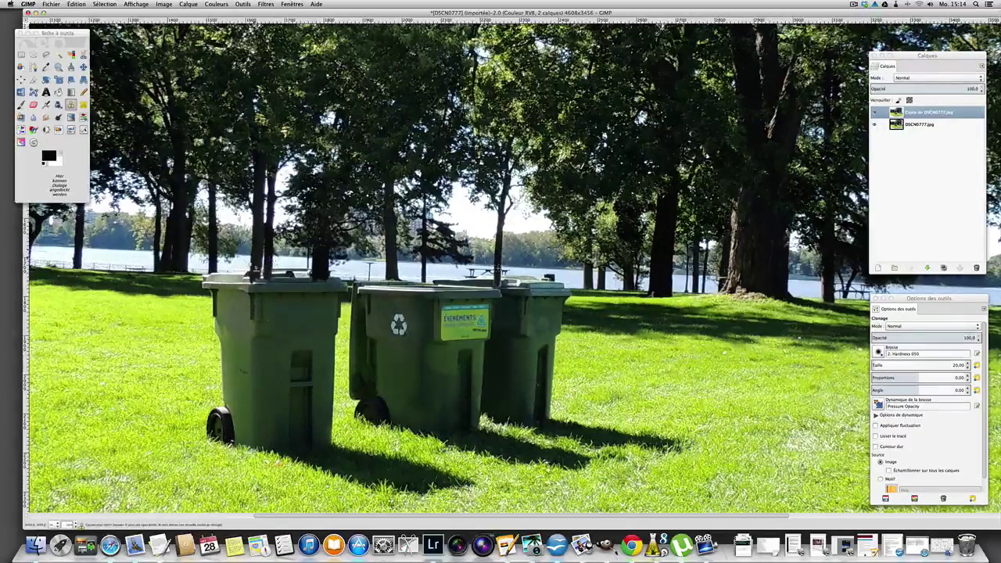
Step: Outline the tops of all three bins with a feathered freehand selection and shift the outline onto the shaded grass beside the rightmost bin
{"action": "left_click", "coordinate": [45, 54]}
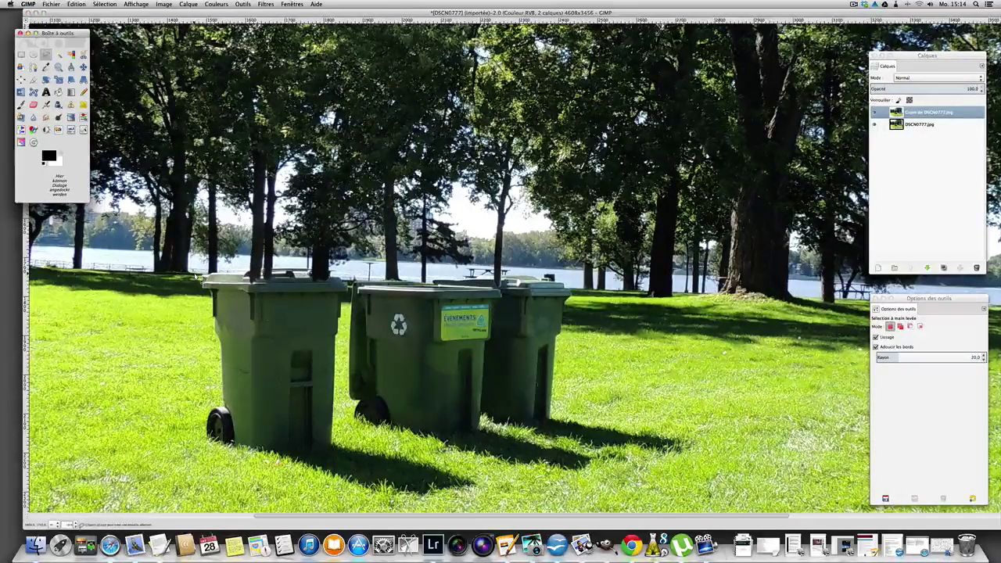
{"action": "left_click", "coordinate": [195, 276]}
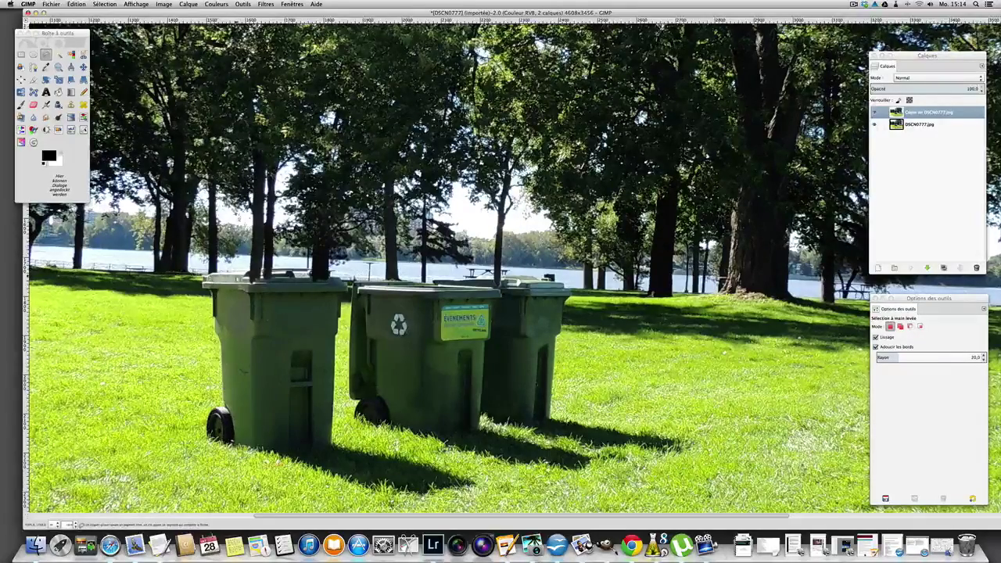
{"action": "left_click", "coordinate": [375, 284]}
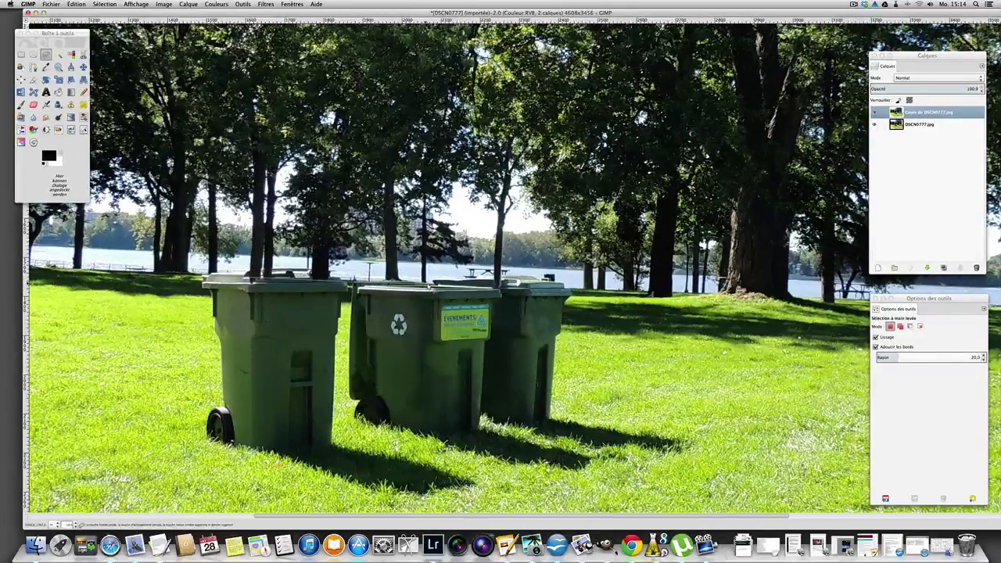
{"action": "left_click", "coordinate": [501, 287]}
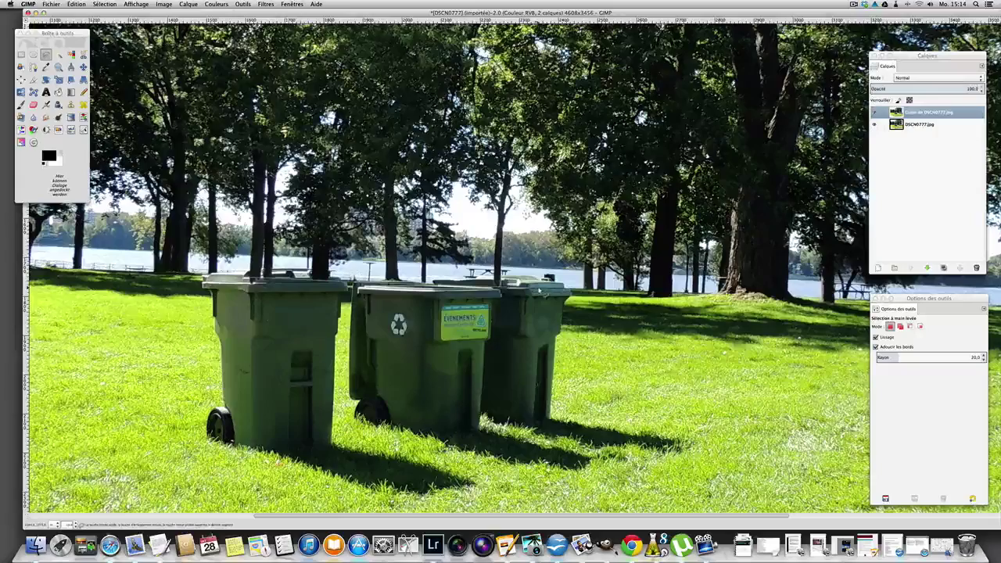
{"action": "left_click", "coordinate": [602, 295]}
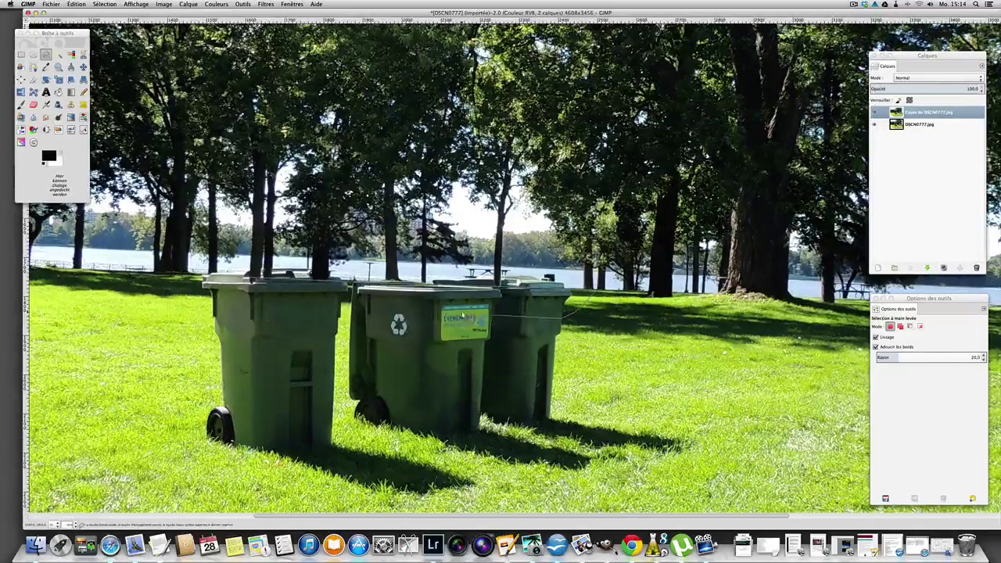
{"action": "left_click", "coordinate": [361, 302]}
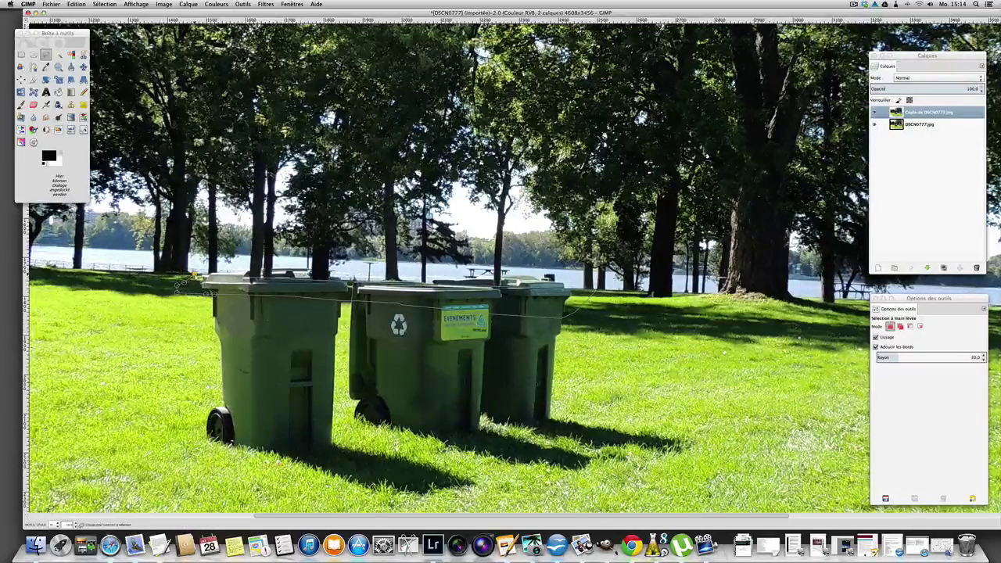
{"action": "left_click", "coordinate": [182, 284]}
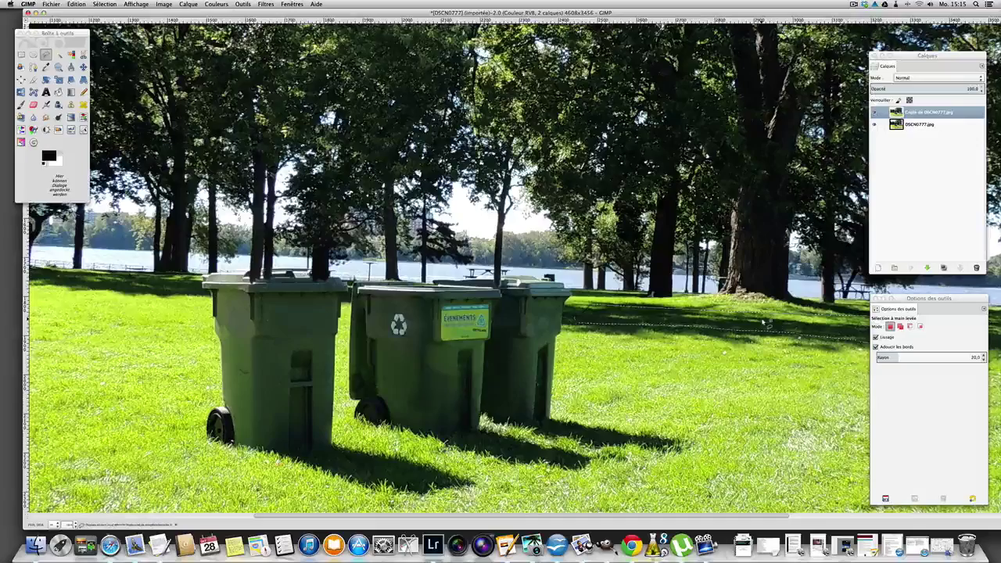
Step: Copy the selected strip of shaded grass over the tops of the three bins and anchor it to the duplicate layer
{"action": "left_click_drag", "start_coordinate": [973, 299], "coordinate": [991, 383]}
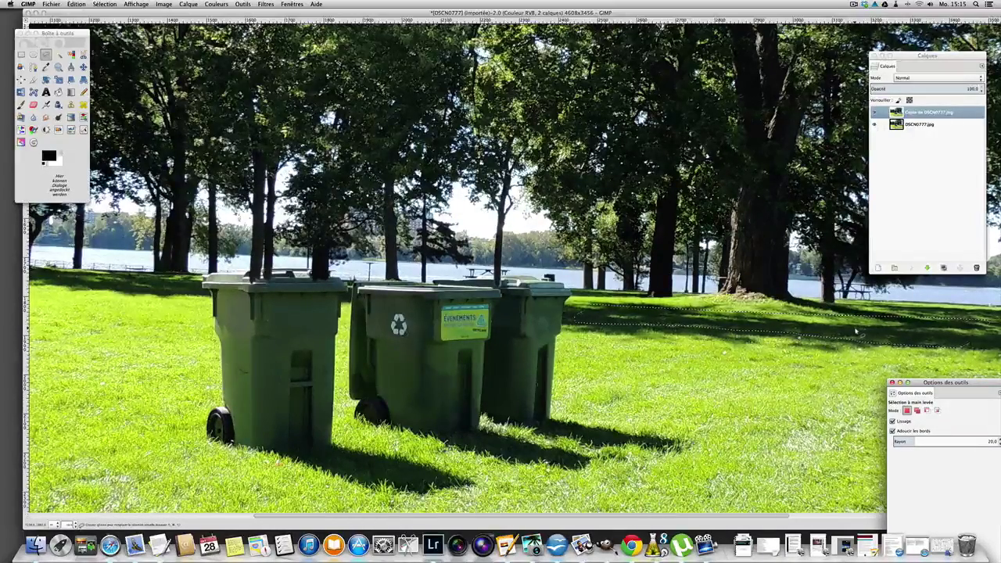
{"action": "key", "text": "m"}
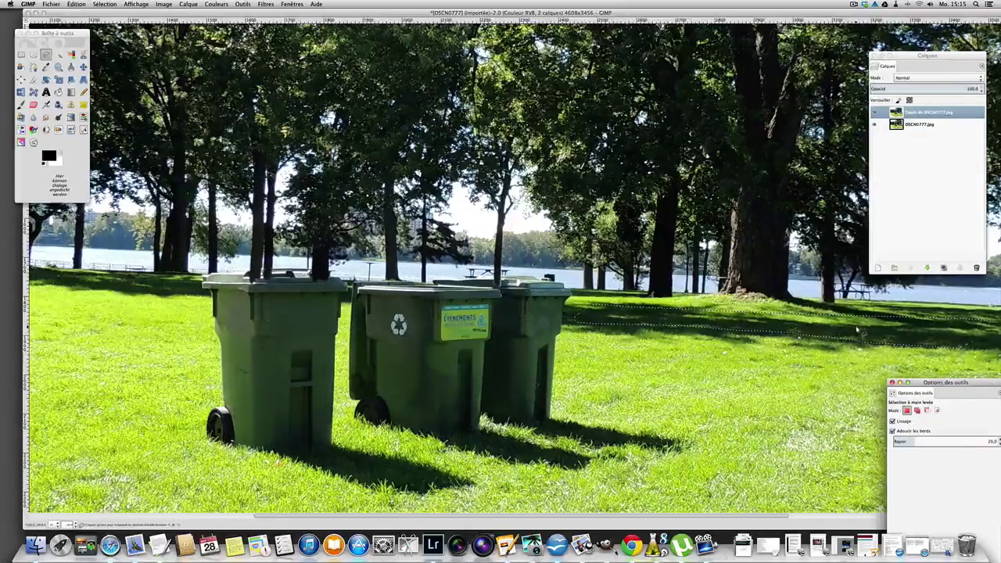
{"action": "left_click_drag", "start_coordinate": [771, 325], "coordinate": [778, 327]}
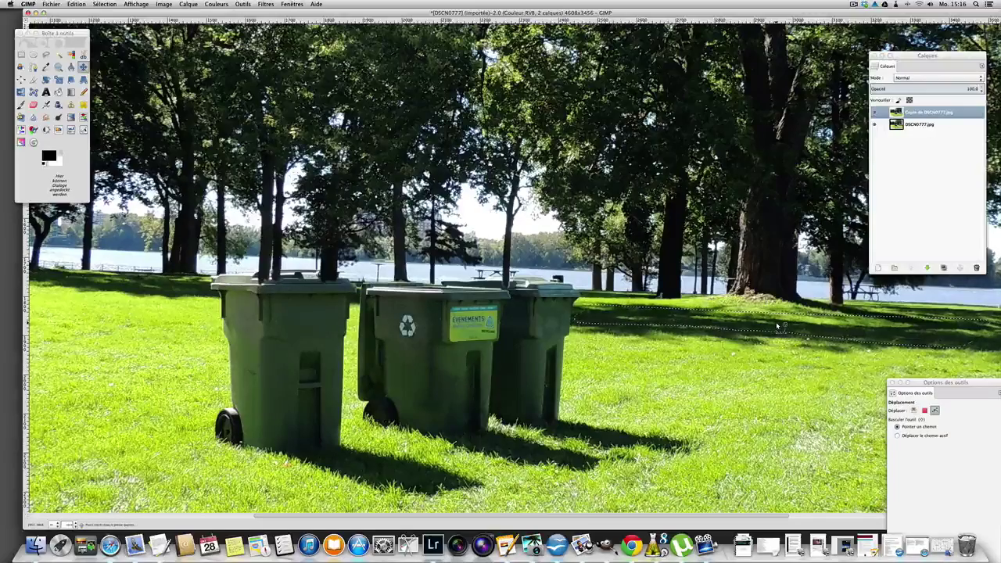
{"action": "left_click", "coordinate": [776, 322], "text": "ctrl+alt"}
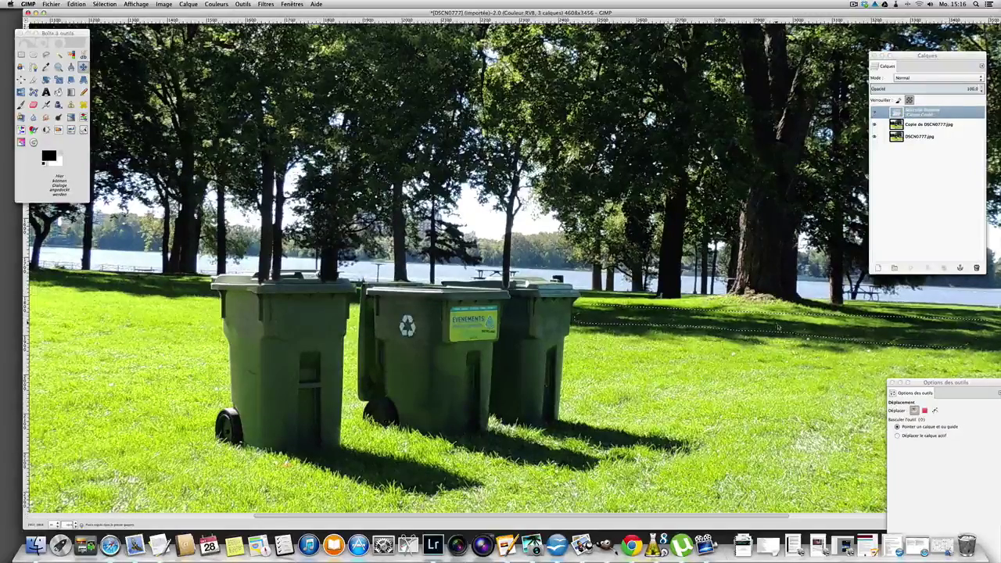
{"action": "left_click_drag", "start_coordinate": [784, 321], "coordinate": [385, 294]}
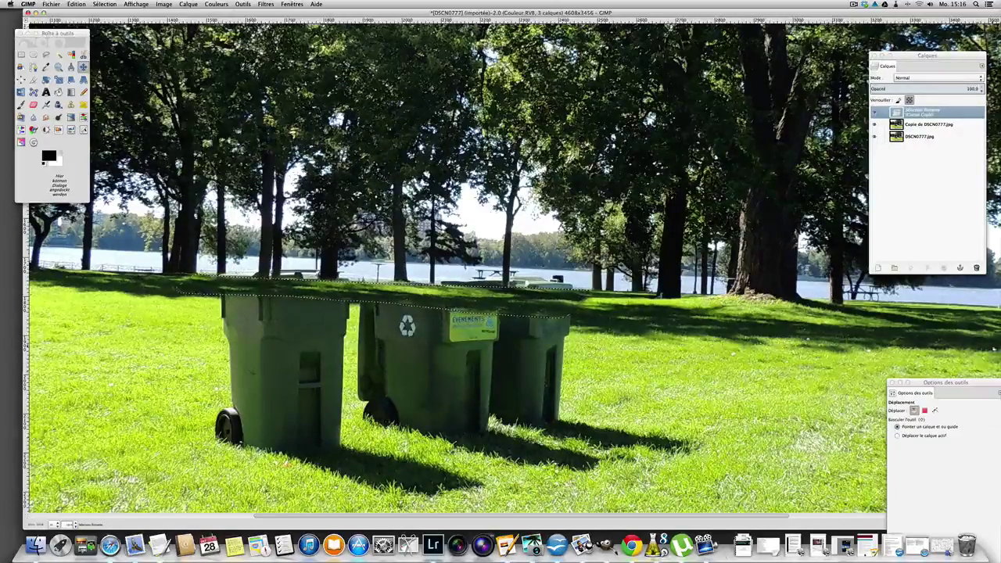
{"action": "left_click", "coordinate": [960, 268]}
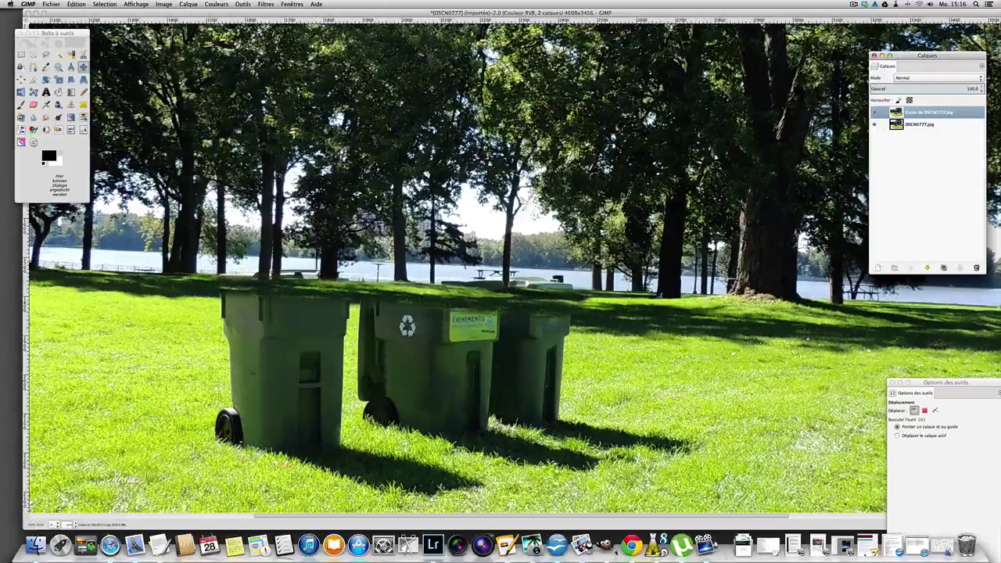
Step: Outline the leftmost bin and the grass around it with a feathered freehand selection, starting just below the pasted grass strip
{"action": "left_click", "coordinate": [46, 54]}
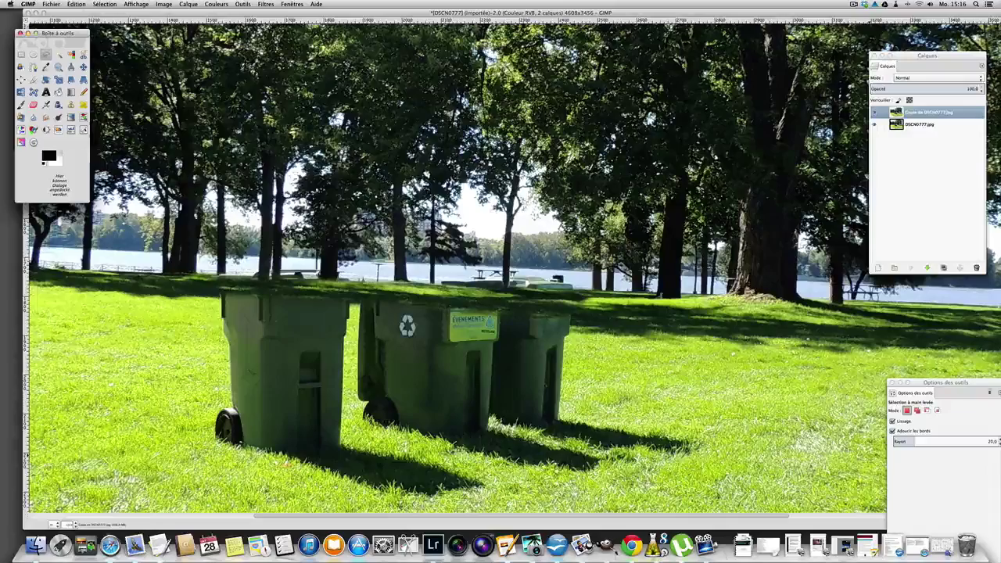
{"action": "left_click_drag", "start_coordinate": [987, 383], "coordinate": [919, 307]}
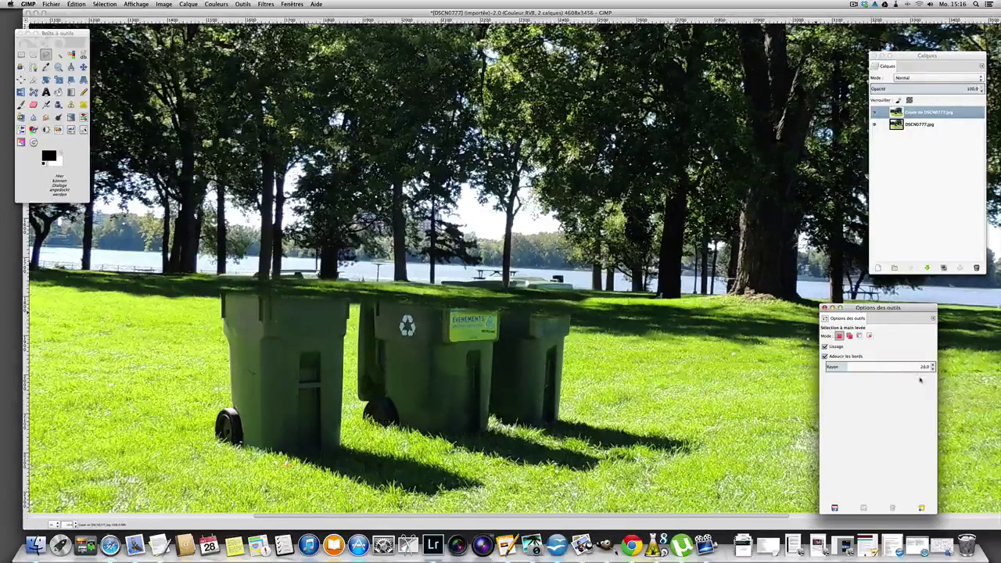
{"action": "left_click_drag", "start_coordinate": [895, 309], "coordinate": [953, 352]}
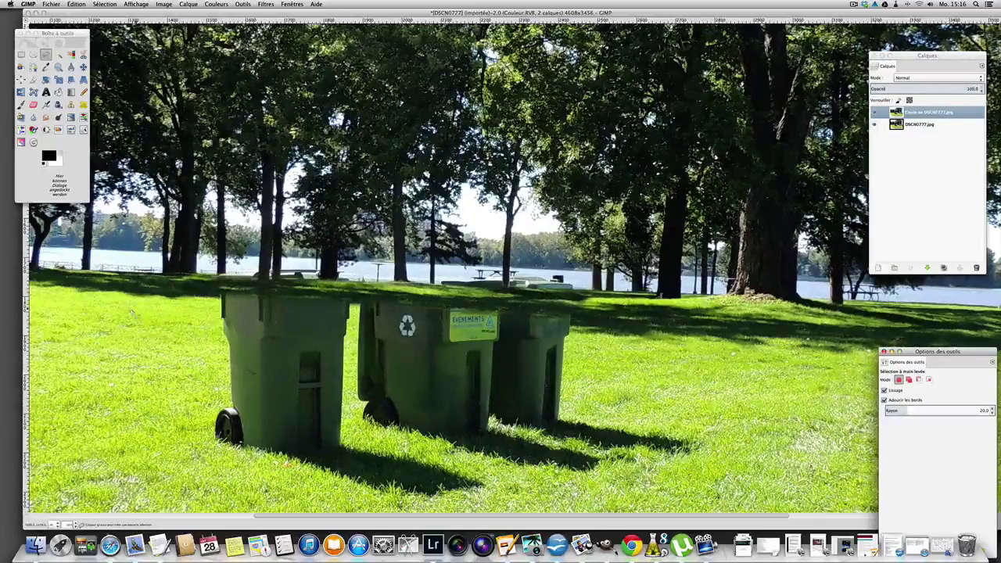
{"action": "left_click", "coordinate": [46, 54]}
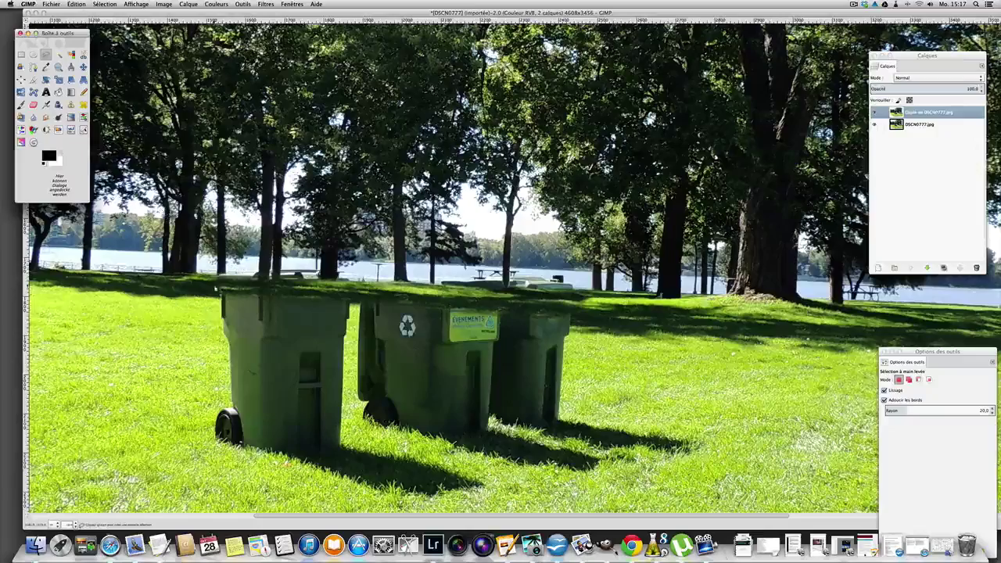
{"action": "left_click", "coordinate": [214, 288]}
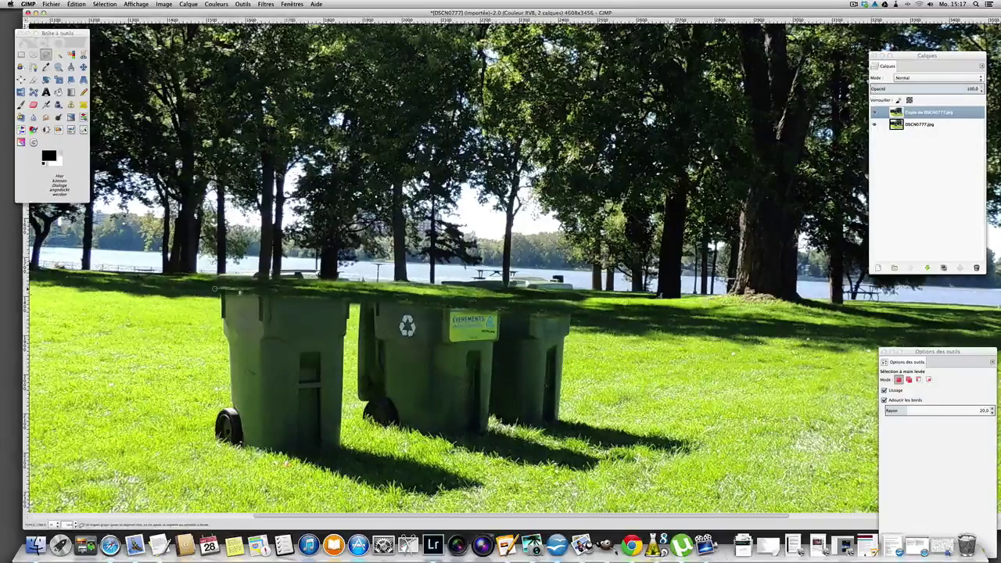
{"action": "left_click", "coordinate": [307, 297]}
{"action": "left_click", "coordinate": [354, 300]}
{"action": "left_click", "coordinate": [342, 453]}
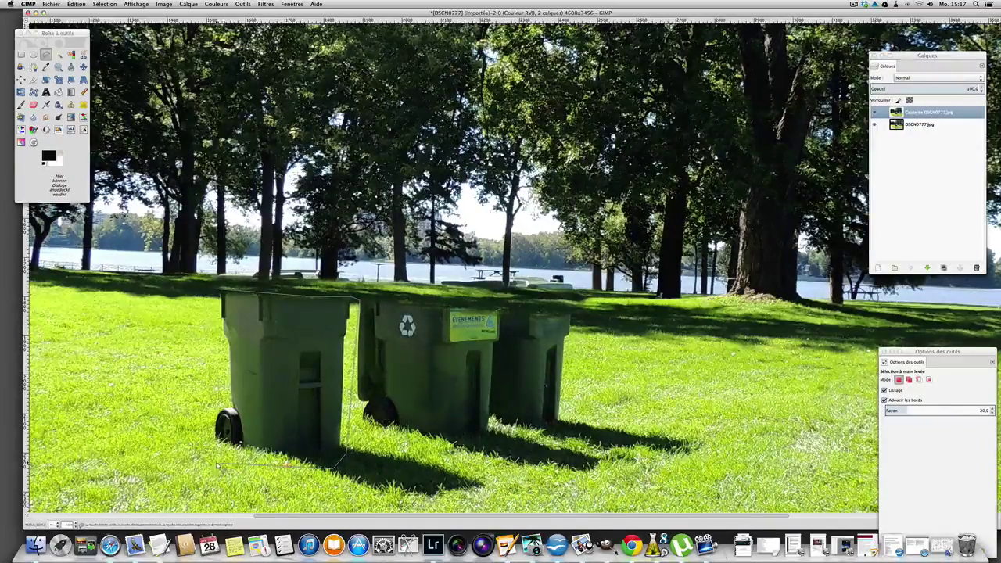
{"action": "left_click", "coordinate": [180, 450]}
{"action": "left_click", "coordinate": [192, 315]}
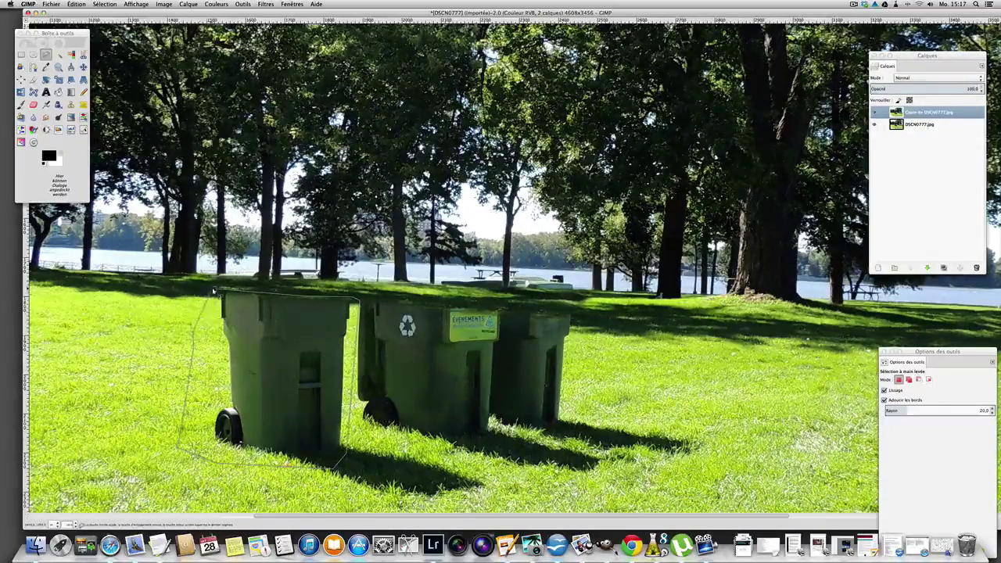
{"action": "left_click", "coordinate": [215, 290]}
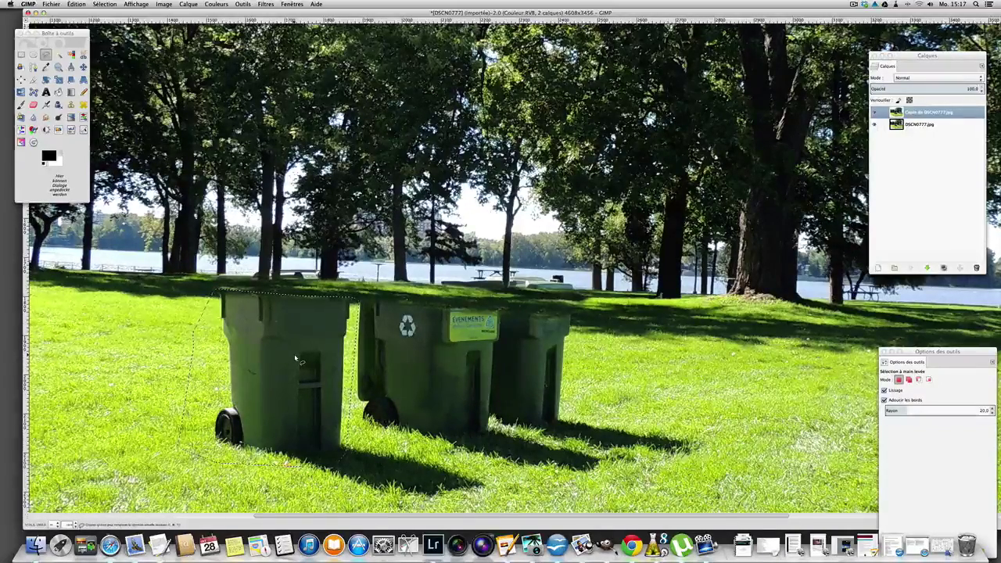
Step: Shift the outline onto the sunlit grass beside the leftmost bin and copy that patch of grass over the bin
{"action": "left_click_drag", "start_coordinate": [294, 353], "coordinate": [153, 352]}
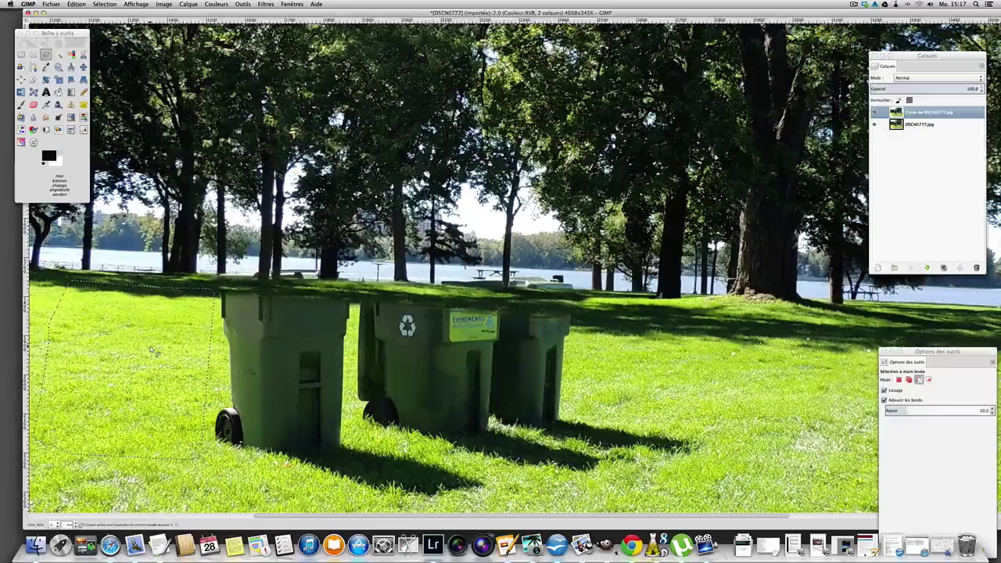
{"action": "key", "text": "ctrl"}
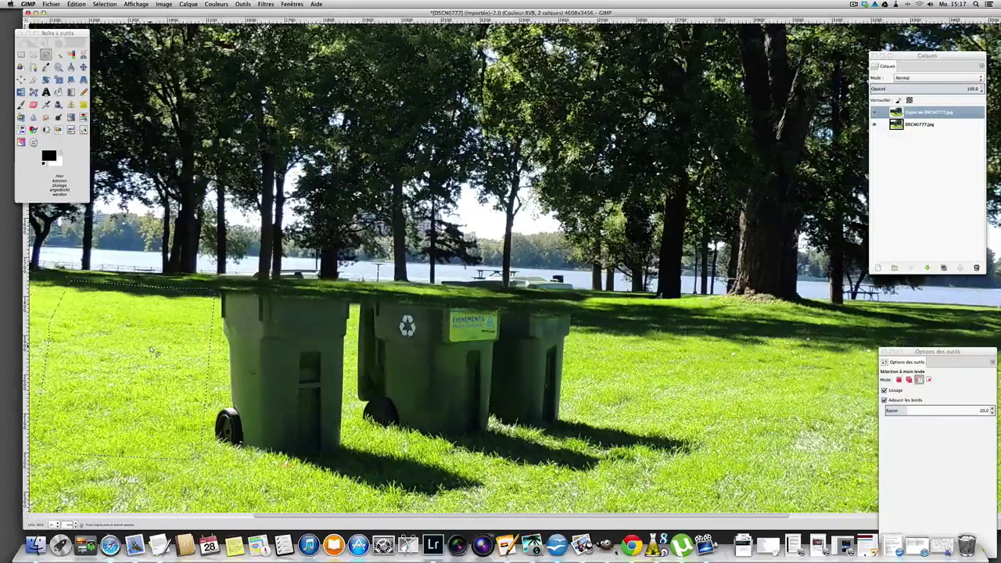
{"action": "key", "text": "ctrl+v"}
{"action": "scroll", "coordinate": [152, 350], "scroll_direction": "up", "scroll_amount": 3}
{"action": "scroll", "coordinate": [153, 350], "scroll_direction": "up", "scroll_amount": 3}
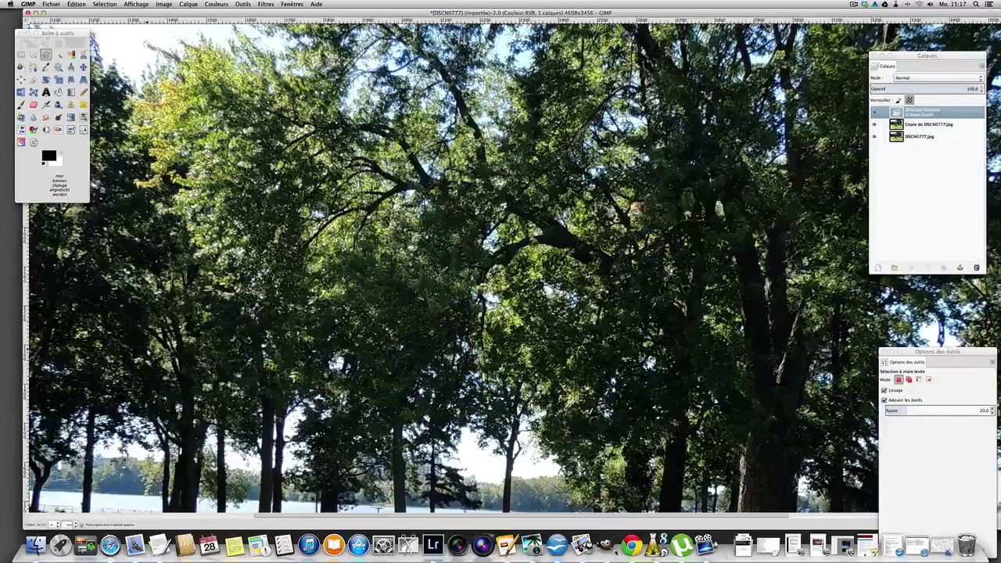
{"action": "scroll", "coordinate": [152, 351], "scroll_direction": "down", "scroll_amount": 10}
{"action": "scroll", "coordinate": [153, 350], "scroll_direction": "up", "scroll_amount": 15}
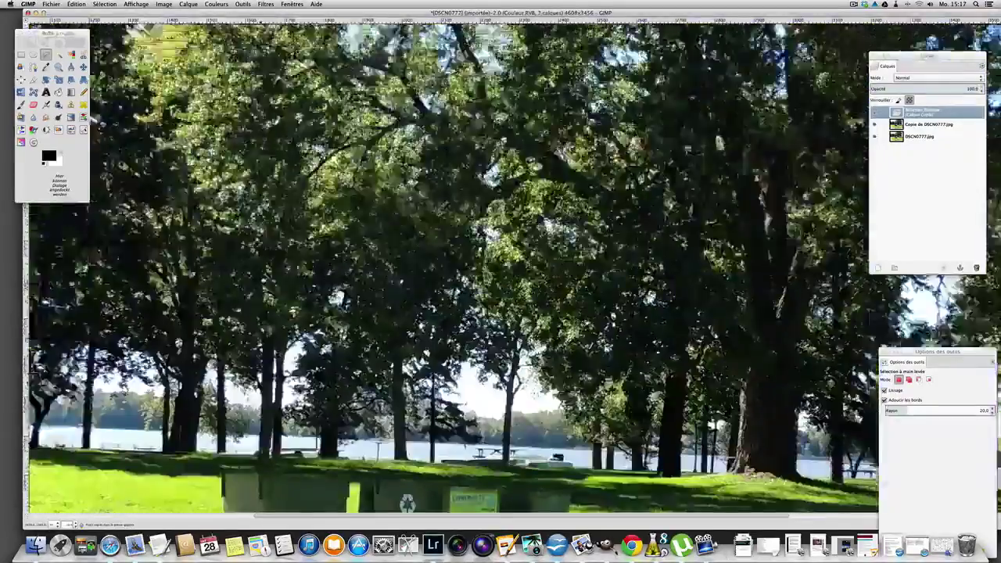
{"action": "scroll", "coordinate": [153, 351], "scroll_direction": "down", "scroll_amount": 5}
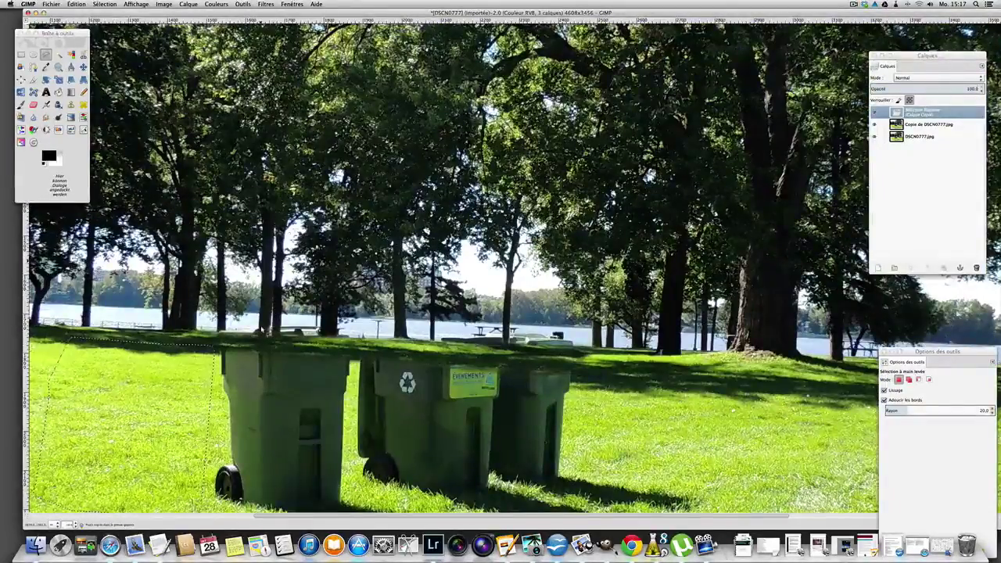
{"action": "scroll", "coordinate": [152, 350], "scroll_direction": "down", "scroll_amount": 5}
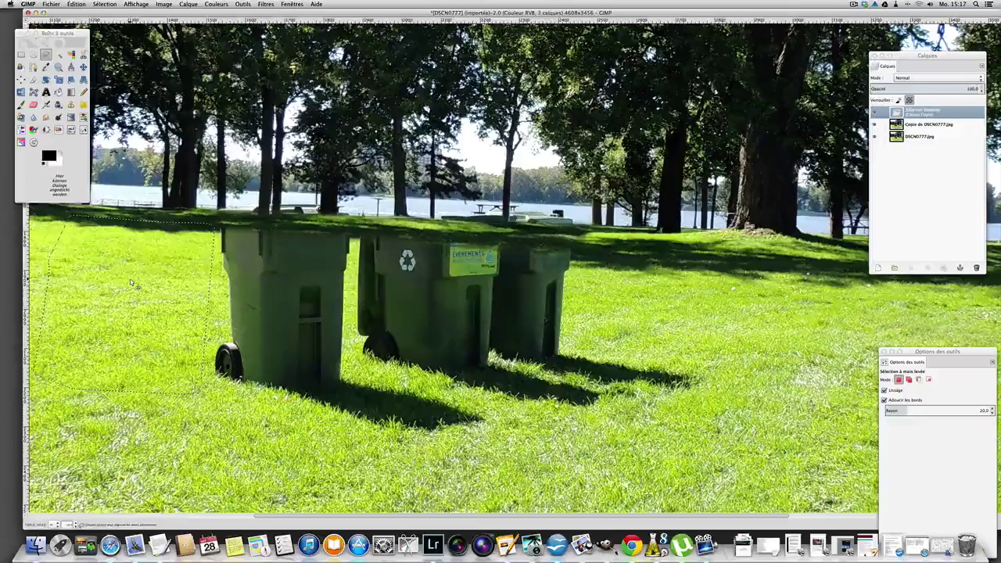
{"action": "left_click_drag", "start_coordinate": [132, 283], "coordinate": [272, 293]}
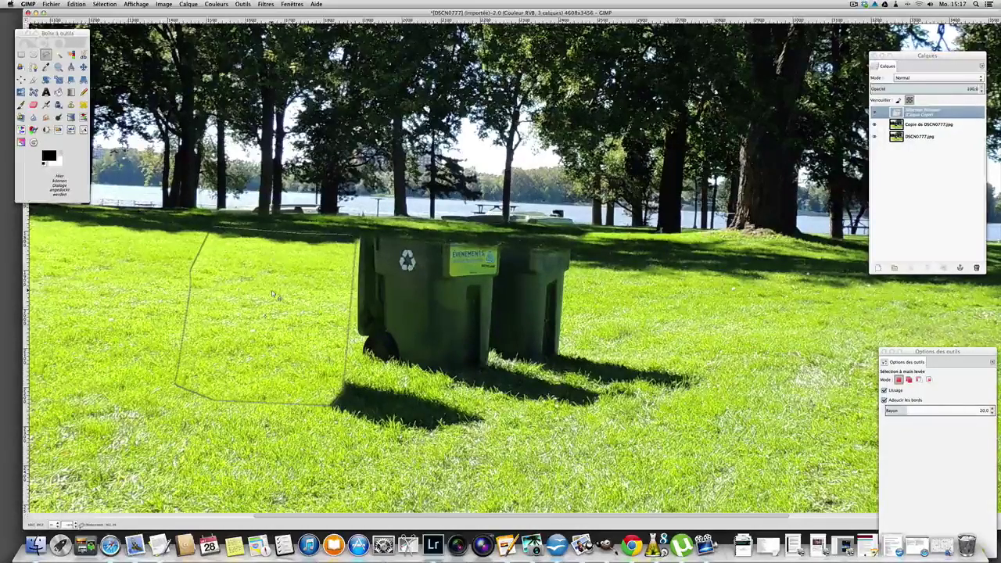
Step: Anchor the grass patch, then paste another copy of it and place it over the middle bin
{"action": "key", "text": "ctrl+shift+a"}
{"action": "key", "text": "ctrl+z"}
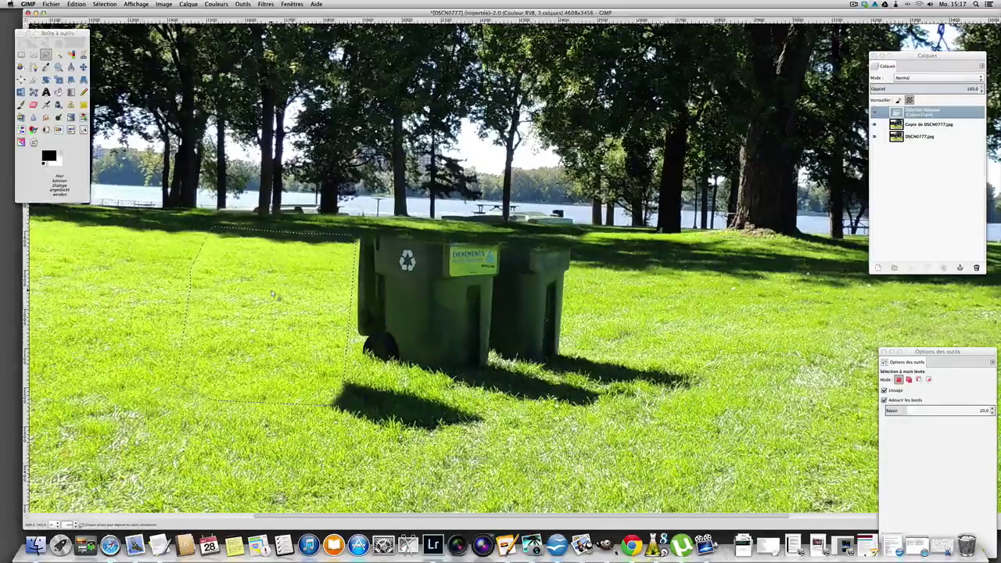
{"action": "key", "text": "ctrl"}
{"action": "key", "text": "ctrl"}
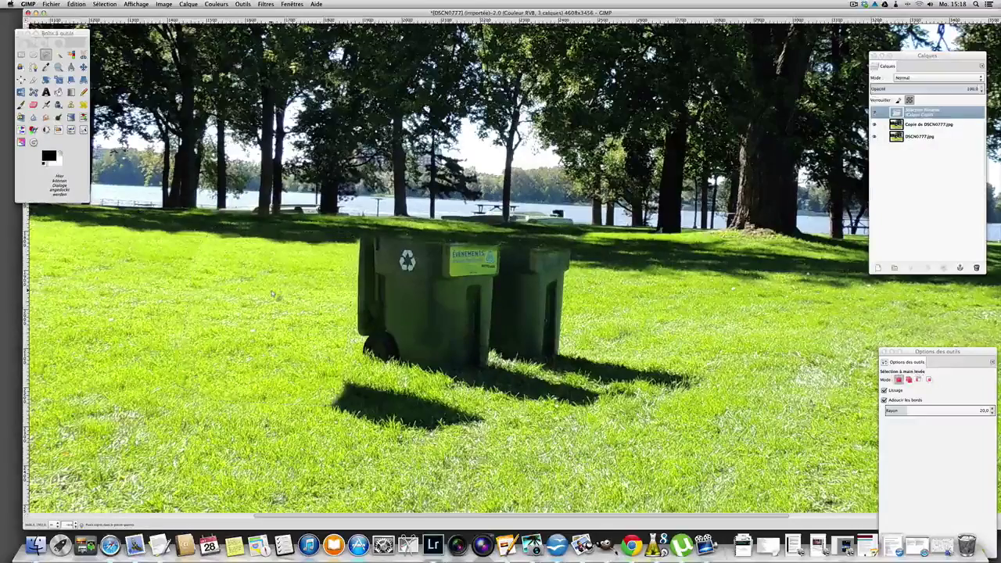
{"action": "mouse_move", "coordinate": [309, 248]}
{"action": "left_mouse_down"}
{"action": "mouse_move", "coordinate": [293, 379]}
{"action": "mouse_move", "coordinate": [399, 287]}
{"action": "mouse_move", "coordinate": [405, 295]}
{"action": "mouse_move", "coordinate": [414, 282]}
{"action": "mouse_move", "coordinate": [428, 294]}
{"action": "mouse_move", "coordinate": [418, 294]}
{"action": "left_mouse_up"}
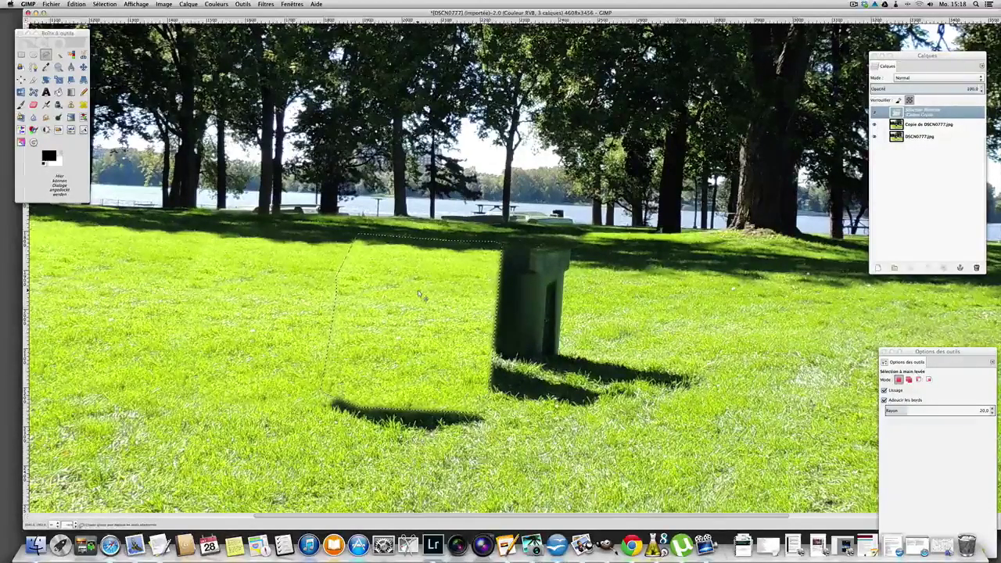
Step: Paste the grass patch once more over the remaining bin and its shadow and anchor it to the duplicate layer
{"action": "key", "text": "ctrl+t"}
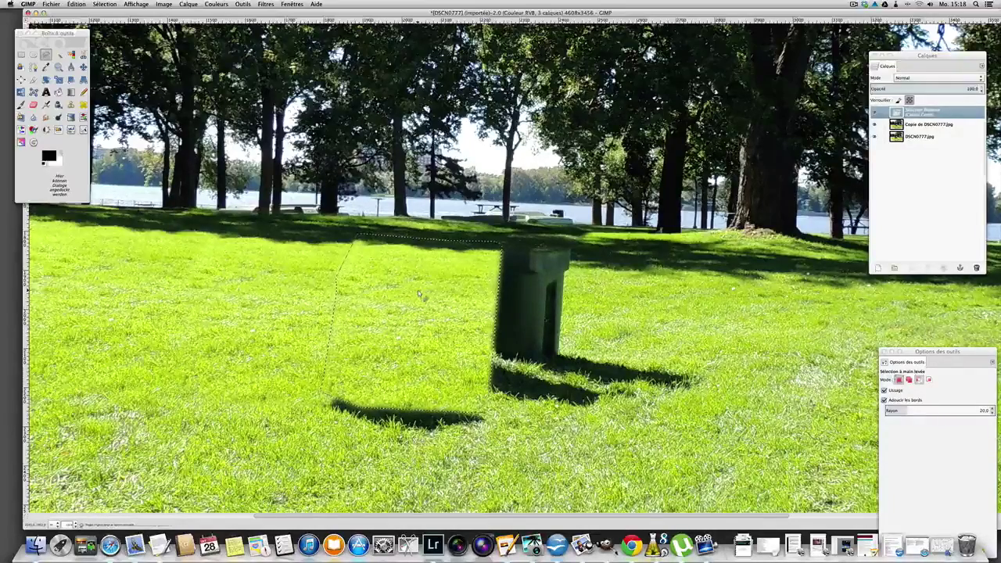
{"action": "mouse_move", "coordinate": [418, 290]}
{"action": "left_mouse_down"}
{"action": "mouse_move", "coordinate": [351, 239]}
{"action": "mouse_move", "coordinate": [331, 369]}
{"action": "mouse_move", "coordinate": [404, 335]}
{"action": "mouse_move", "coordinate": [444, 355]}
{"action": "left_mouse_up"}
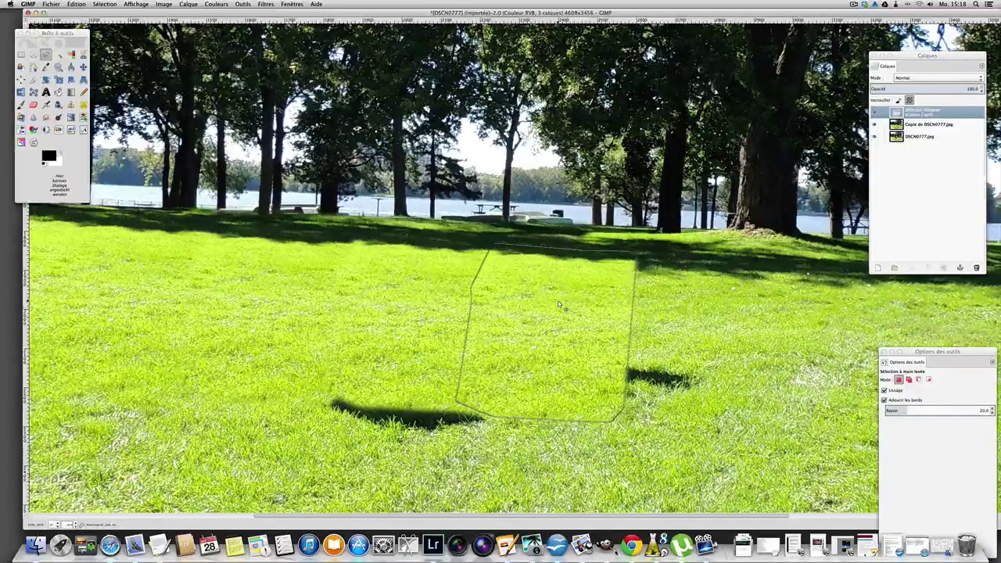
{"action": "left_click", "coordinate": [374, 262]}
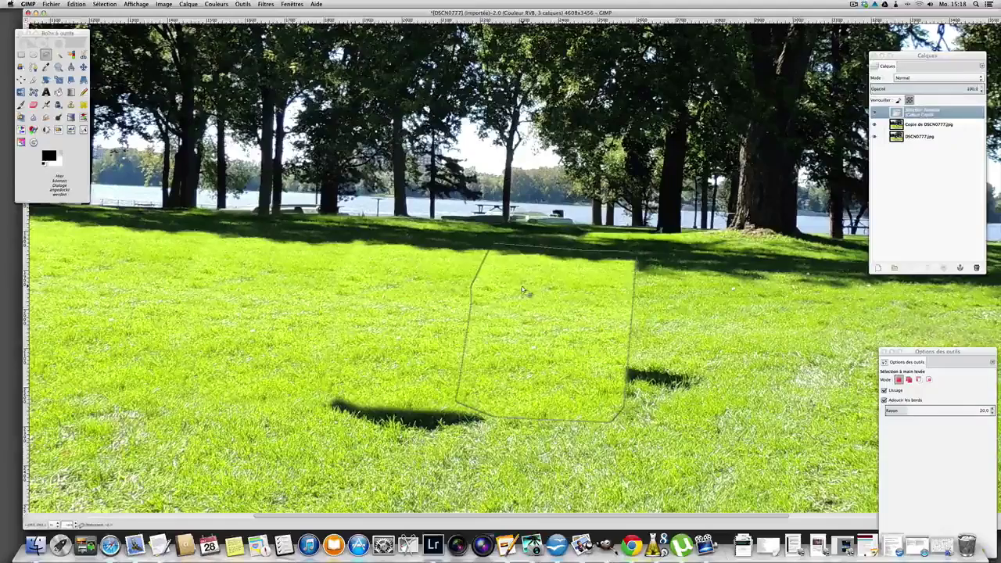
{"action": "left_click_drag", "start_coordinate": [522, 290], "coordinate": [518, 290]}
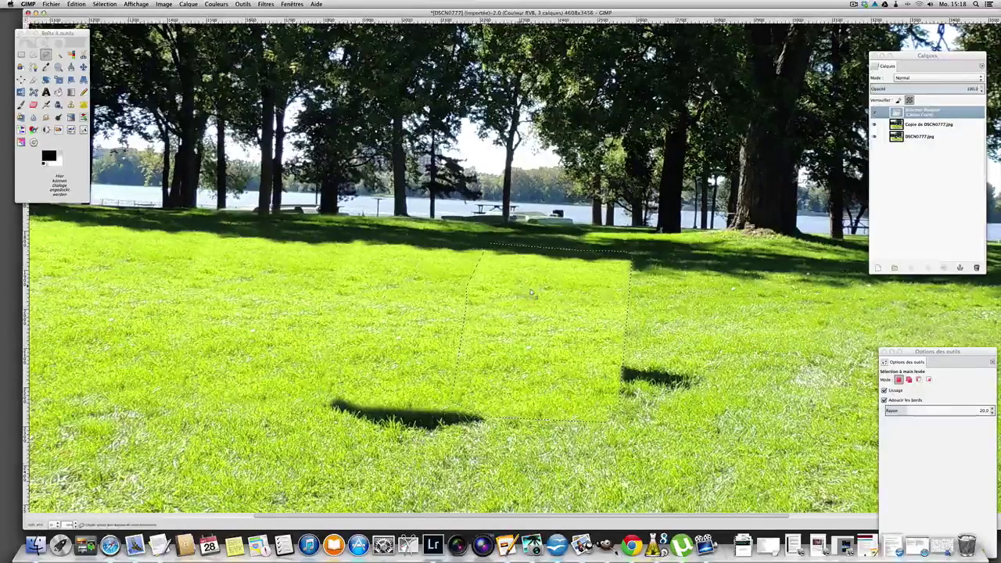
{"action": "left_click", "coordinate": [960, 267]}
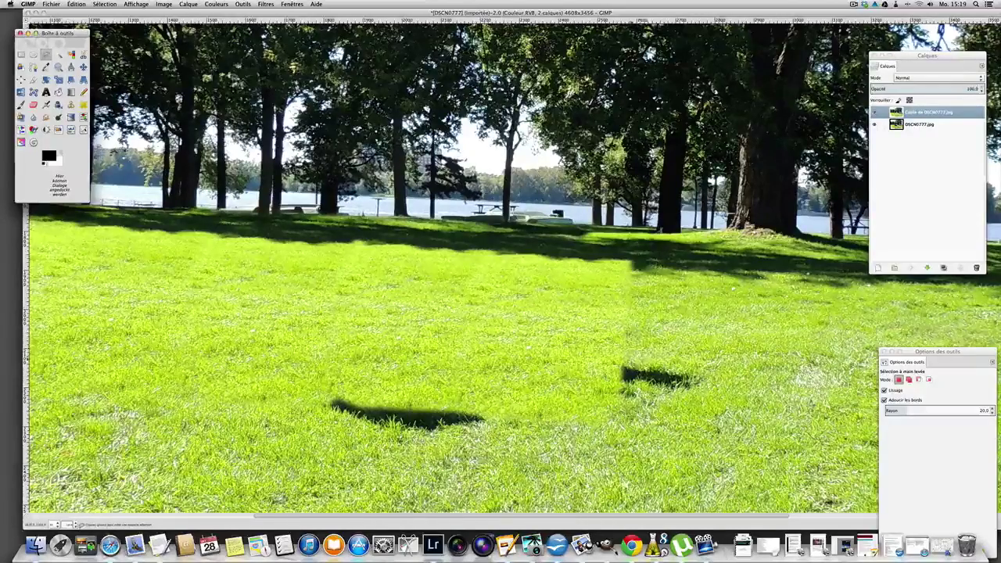
Step: Outline the rightmost shadow remnant with a feathered freehand selection and shift the outline onto the clean grass beside it
{"action": "left_click", "coordinate": [620, 359]}
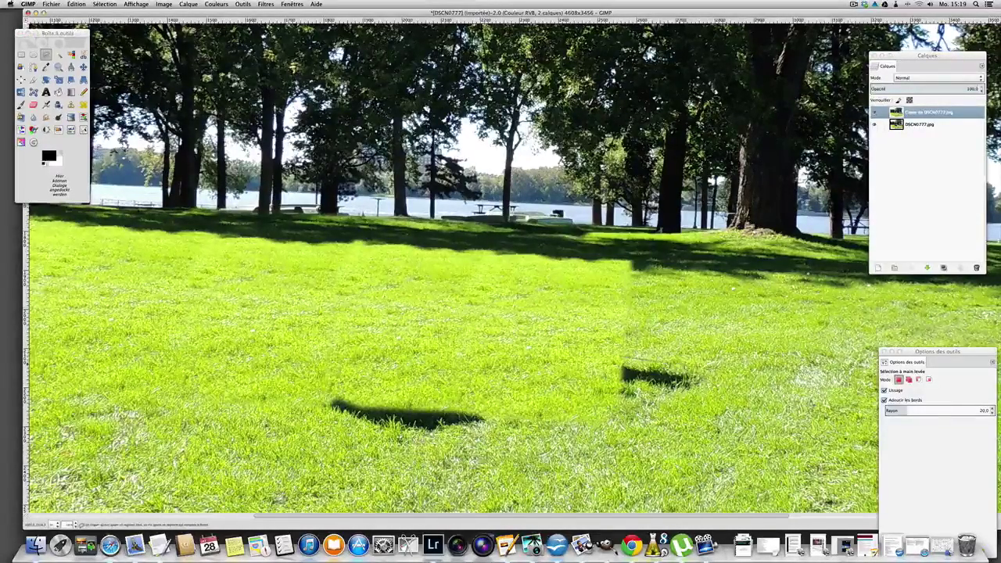
{"action": "left_click", "coordinate": [690, 360]}
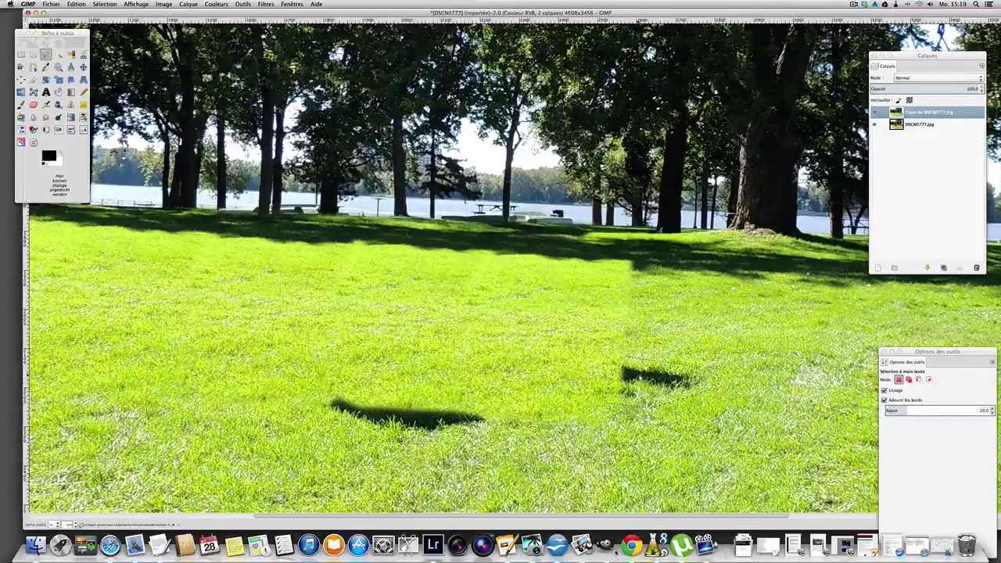
{"action": "mouse_move", "coordinate": [705, 401]}
{"action": "left_mouse_down"}
{"action": "mouse_move", "coordinate": [751, 405]}
{"action": "mouse_move", "coordinate": [817, 382]}
{"action": "mouse_move", "coordinate": [716, 358]}
{"action": "mouse_move", "coordinate": [737, 374]}
{"action": "left_mouse_up"}
{"action": "key", "text": "Escape"}
Step: Copy the selected grass over the rightmost shadow remnant and anchor it to the duplicate layer
{"action": "key", "text": "ctrl"}
{"action": "key", "text": "ctrl+c"}
{"action": "key", "text": "ctrl+v"}
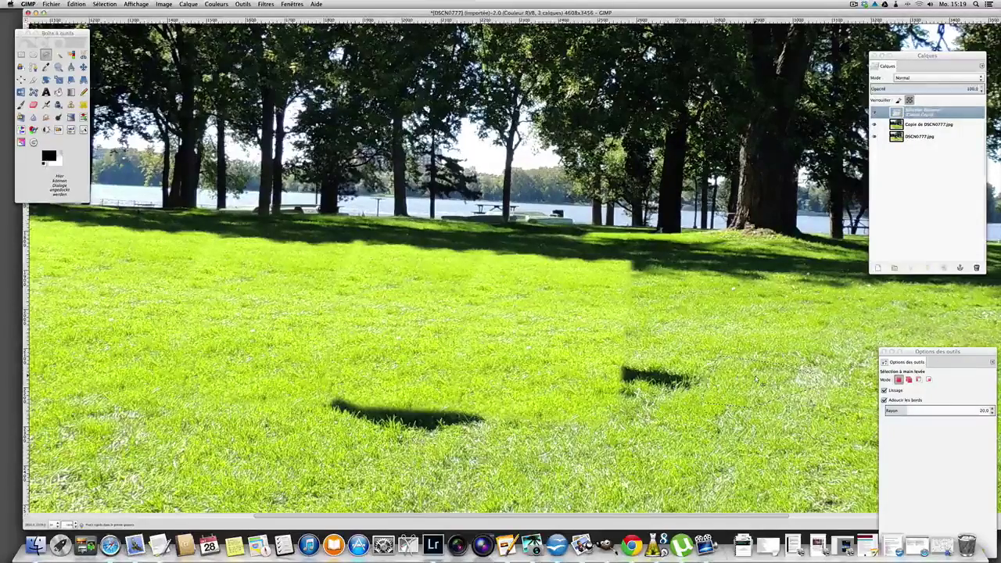
{"action": "left_click_drag", "start_coordinate": [712, 376], "coordinate": [659, 385]}
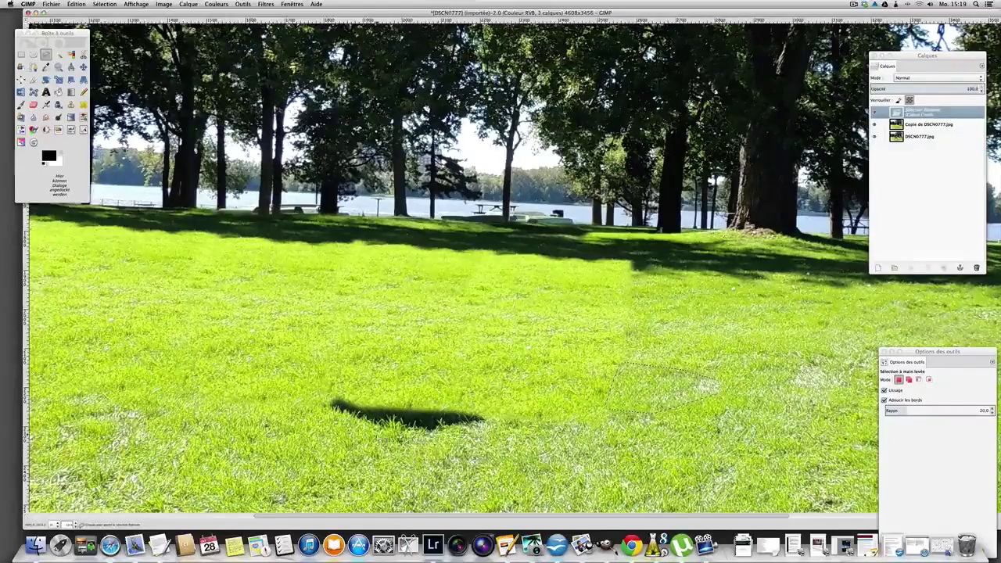
{"action": "left_click", "coordinate": [960, 267]}
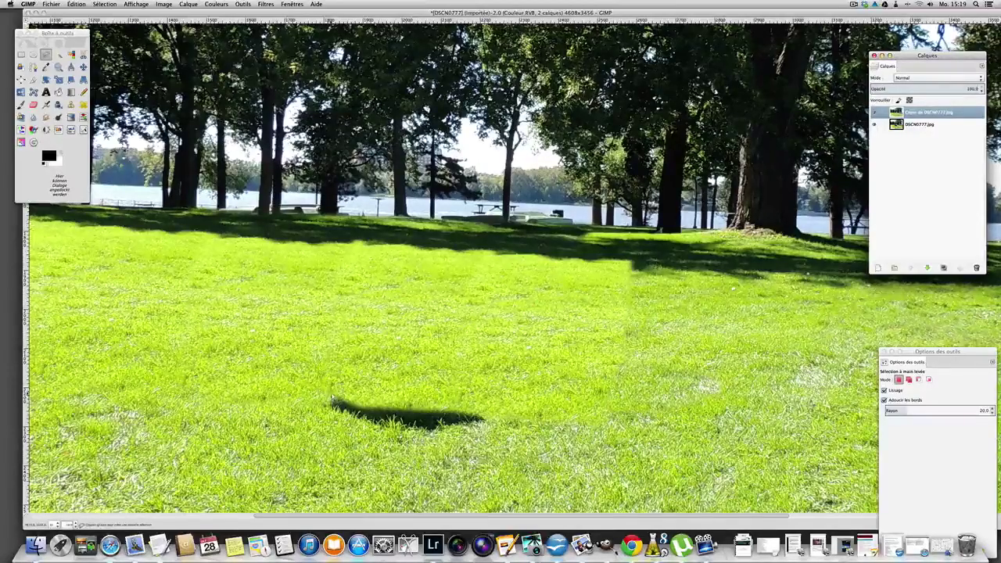
Step: Outline the last bin shadow with a feathered freehand selection and shift the outline onto the grass just below it
{"action": "left_click", "coordinate": [332, 397]}
{"action": "mouse_move", "coordinate": [427, 402]}
{"action": "left_mouse_down"}
{"action": "mouse_move", "coordinate": [479, 407]}
{"action": "mouse_move", "coordinate": [496, 424]}
{"action": "left_mouse_up"}
{"action": "mouse_move", "coordinate": [383, 432]}
{"action": "left_mouse_down"}
{"action": "mouse_move", "coordinate": [313, 409]}
{"action": "mouse_move", "coordinate": [332, 397]}
{"action": "left_mouse_up"}
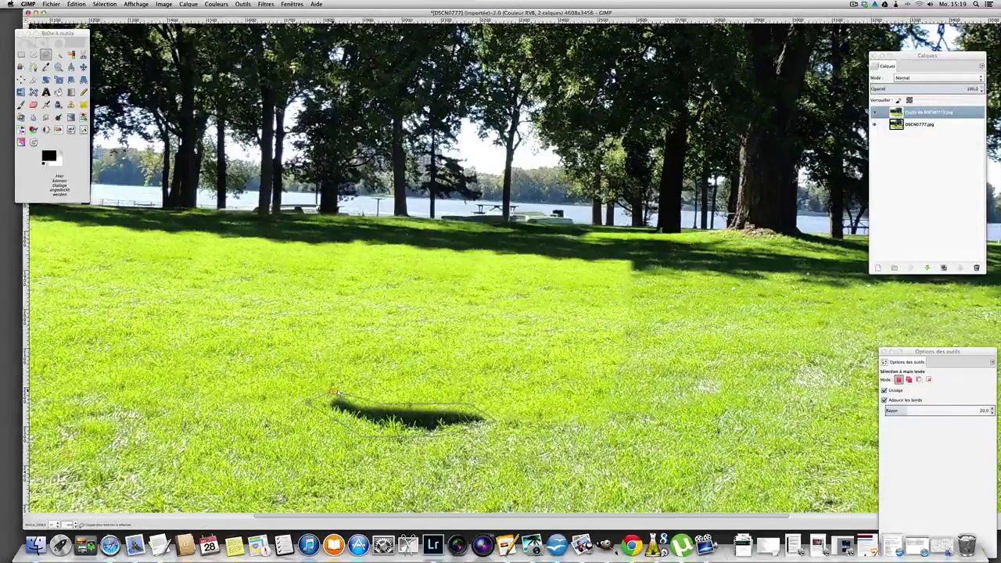
{"action": "left_click", "coordinate": [333, 394]}
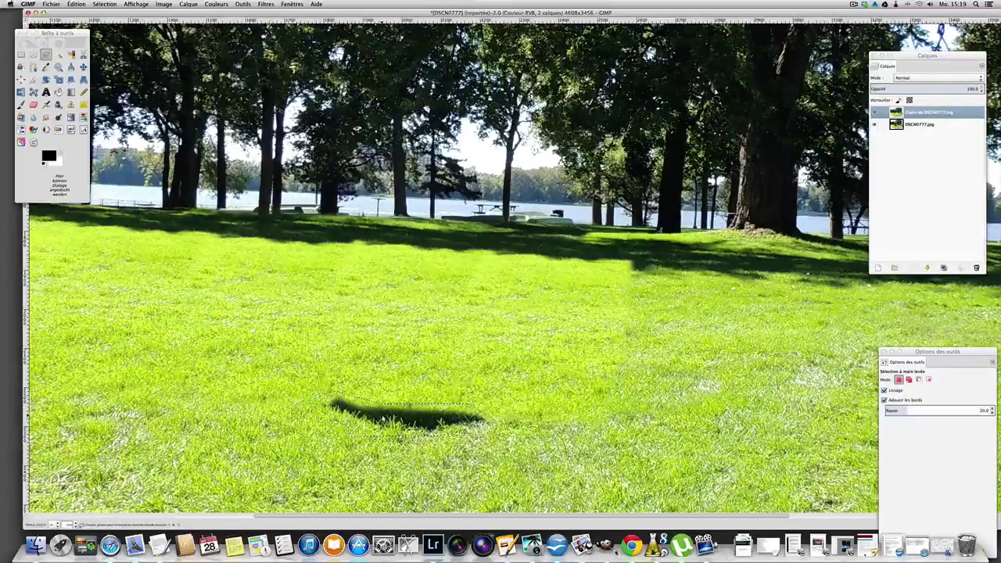
{"action": "mouse_move", "coordinate": [466, 429]}
{"action": "left_mouse_down"}
{"action": "mouse_move", "coordinate": [552, 434]}
{"action": "mouse_move", "coordinate": [608, 460]}
{"action": "mouse_move", "coordinate": [547, 467]}
{"action": "mouse_move", "coordinate": [432, 440]}
{"action": "left_mouse_up"}
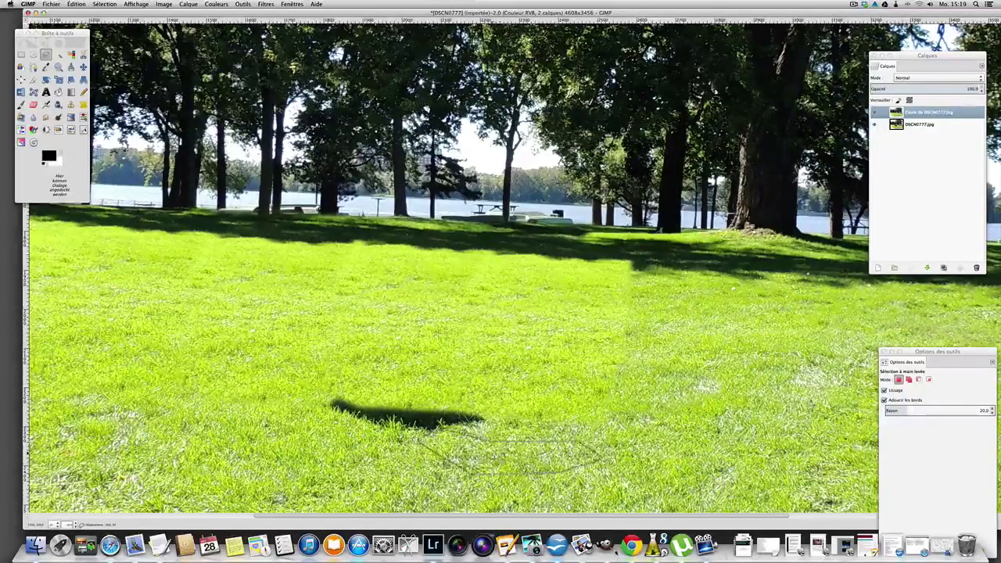
{"action": "key", "text": "Escape"}
{"action": "left_click_drag", "start_coordinate": [325, 427], "coordinate": [368, 430]}
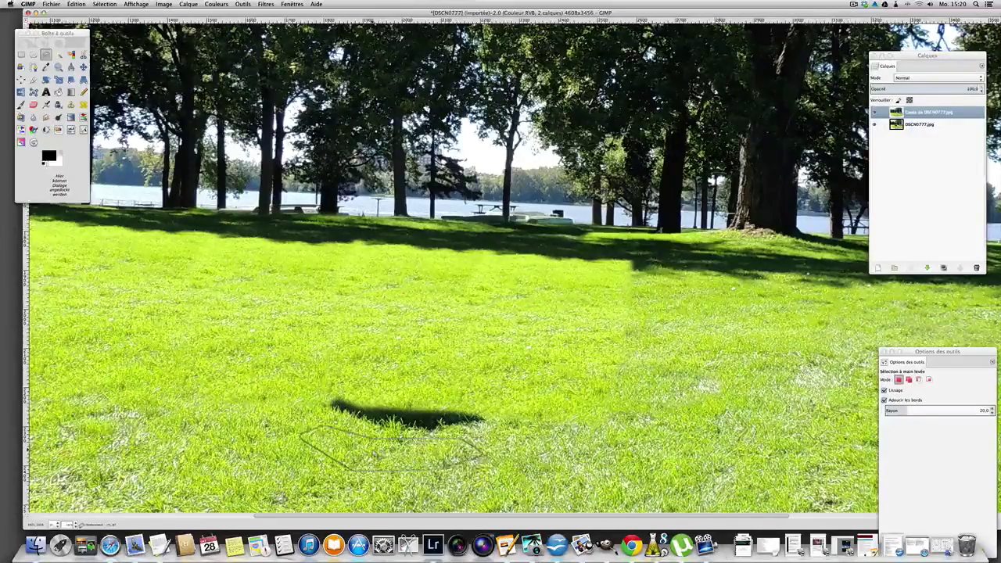
{"action": "key", "text": "Return"}
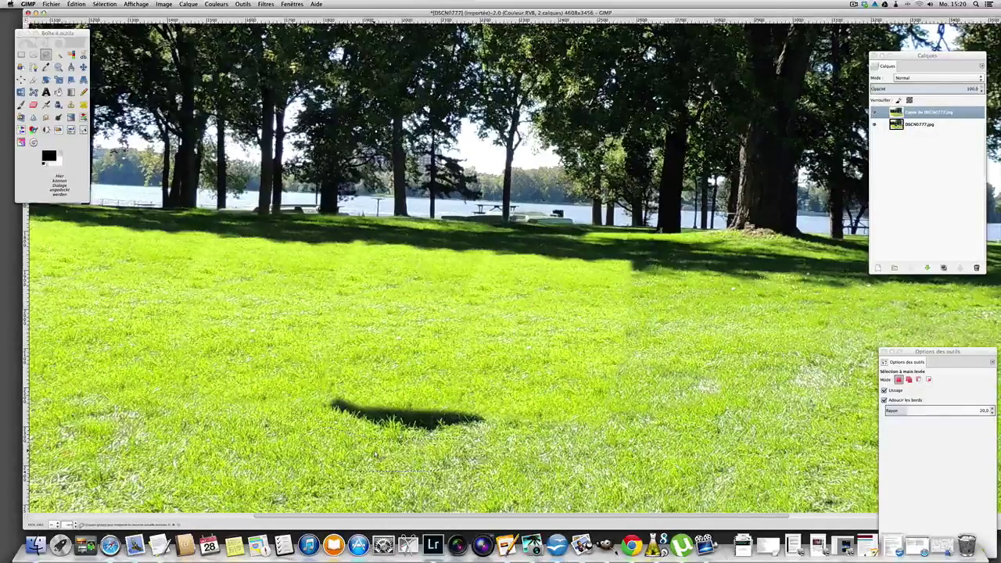
Step: Copy the selected grass over the last bin shadow and anchor it to the duplicate layer
{"action": "key", "text": "ctrl+c"}
{"action": "key", "text": "ctrl+v"}
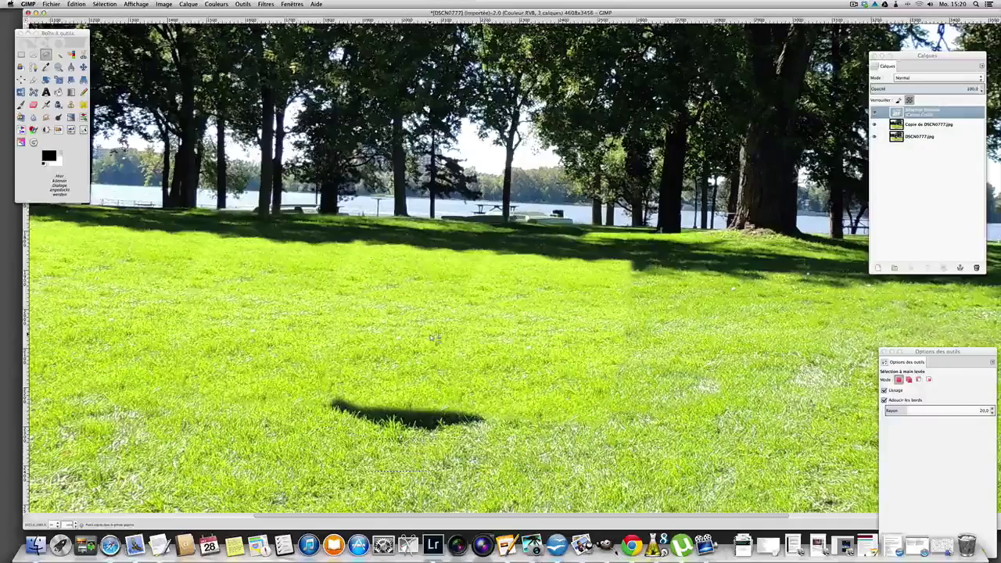
{"action": "left_click_drag", "start_coordinate": [383, 461], "coordinate": [386, 420]}
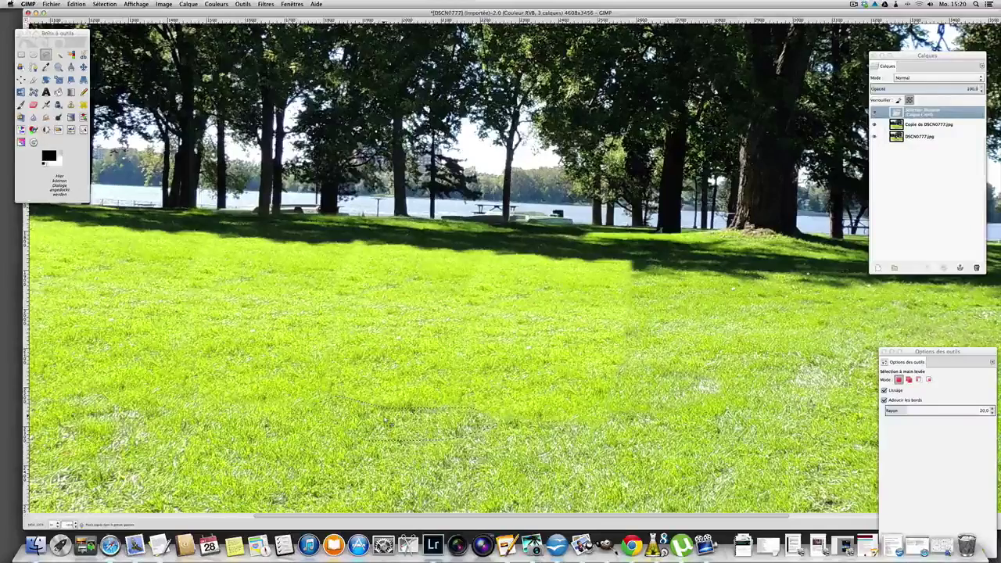
{"action": "left_click", "coordinate": [962, 268]}
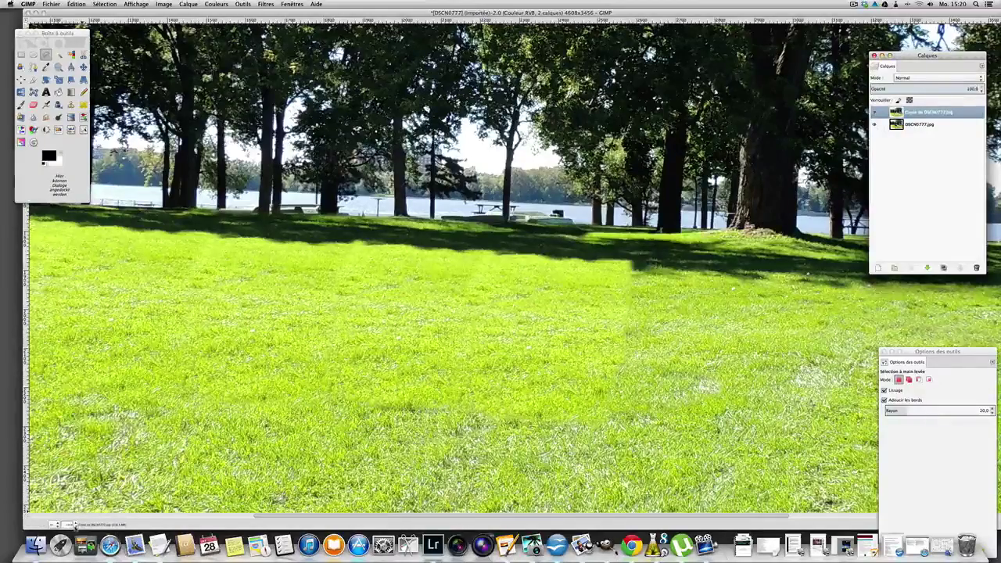
Step: Examine the whole photo at 12.5% zoom for visible traces of the retouching
{"action": "left_click", "coordinate": [71, 524]}
{"action": "left_click", "coordinate": [70, 522]}
{"action": "left_click", "coordinate": [72, 524]}
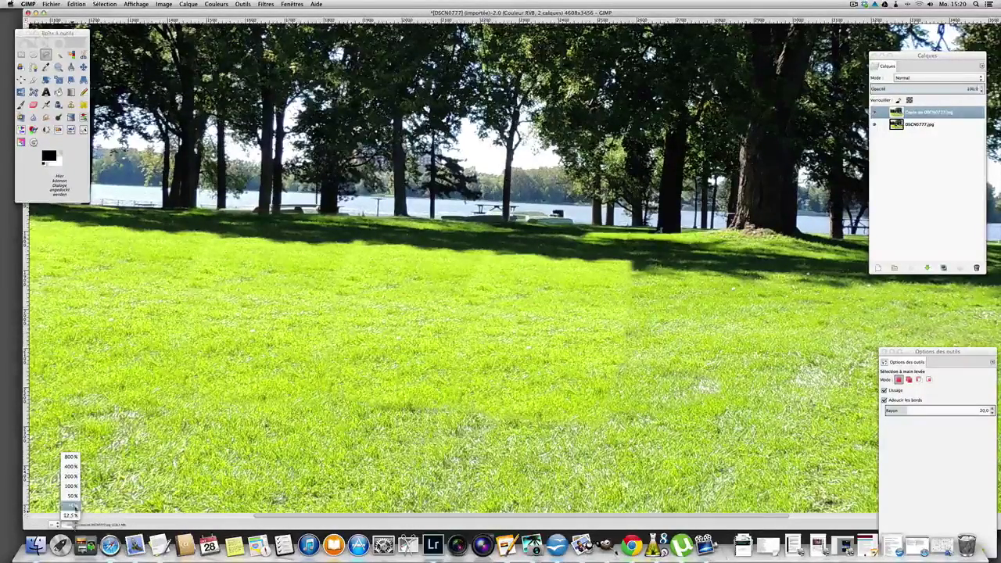
{"action": "left_click", "coordinate": [75, 514]}
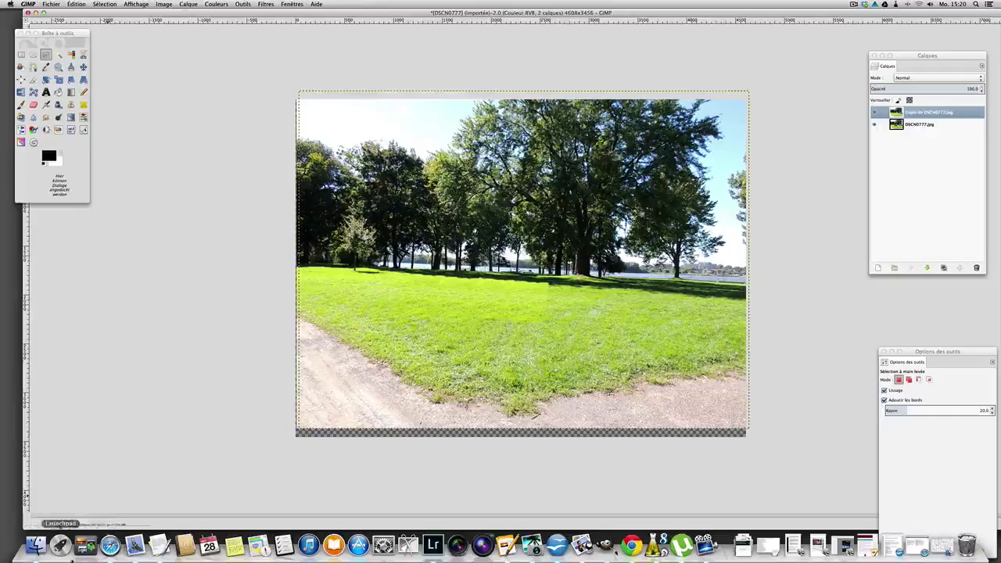
Step: Set up the Clone tool with the 2. Hardness 100 brush for retouching the lakeshore between the tree trunks
{"action": "left_click", "coordinate": [72, 525]}
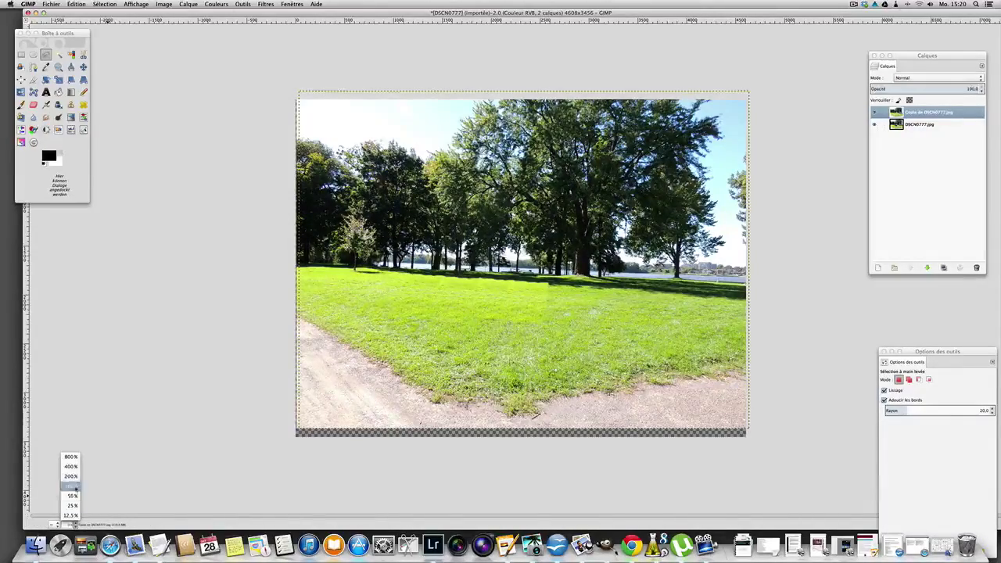
{"action": "left_click", "coordinate": [72, 485]}
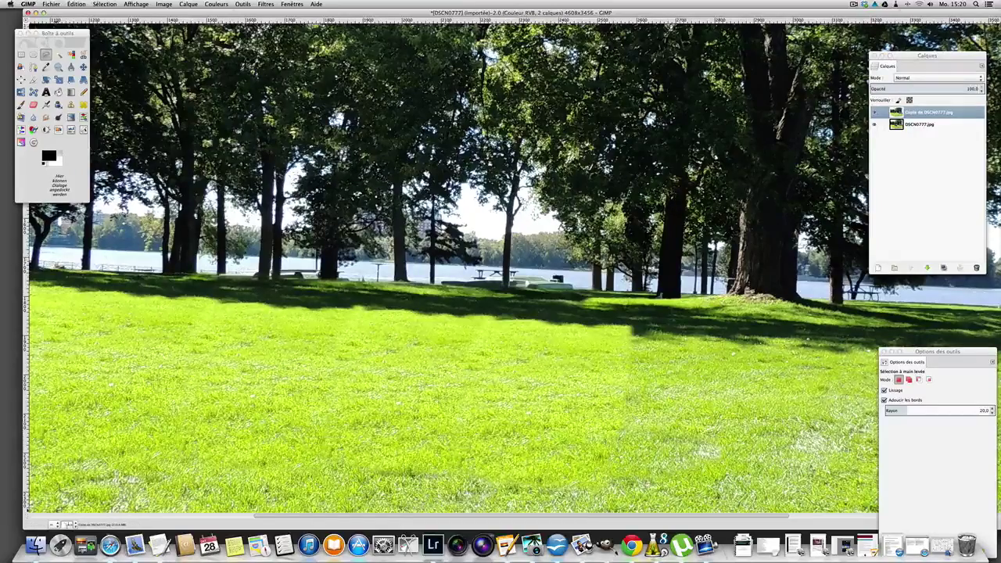
{"action": "left_click", "coordinate": [76, 524]}
{"action": "left_click", "coordinate": [70, 481]}
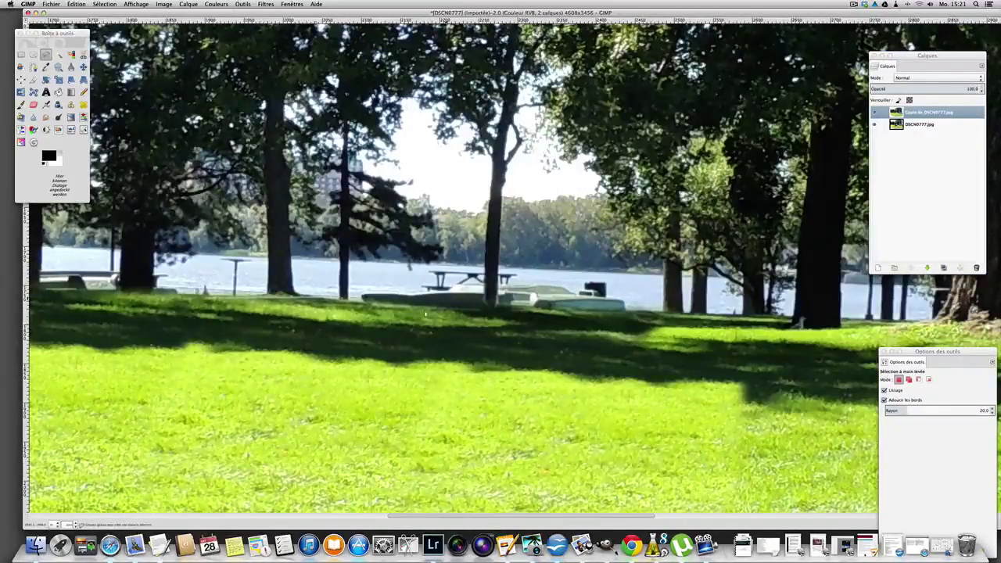
{"action": "left_click_drag", "start_coordinate": [437, 516], "coordinate": [347, 518]}
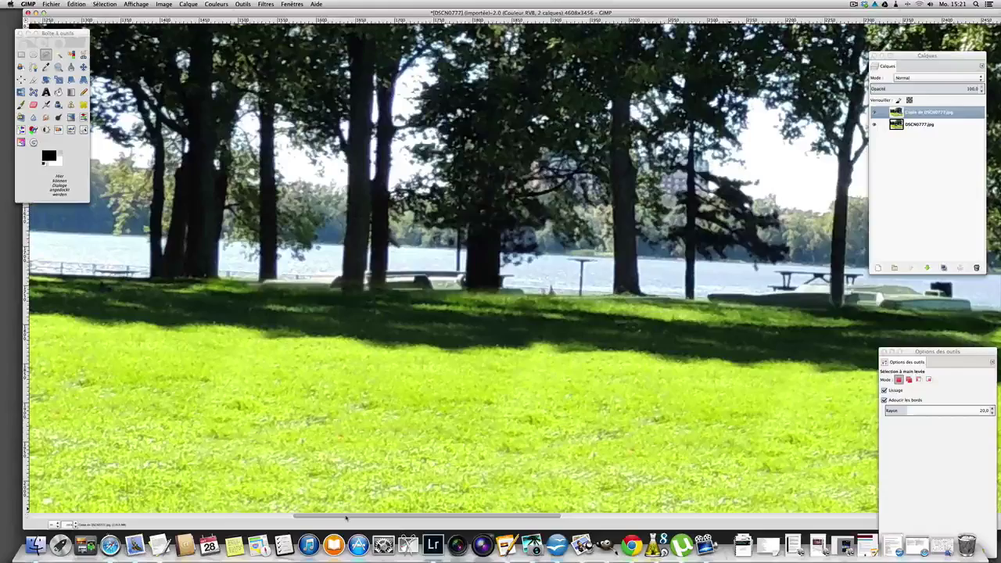
{"action": "left_click", "coordinate": [71, 106]}
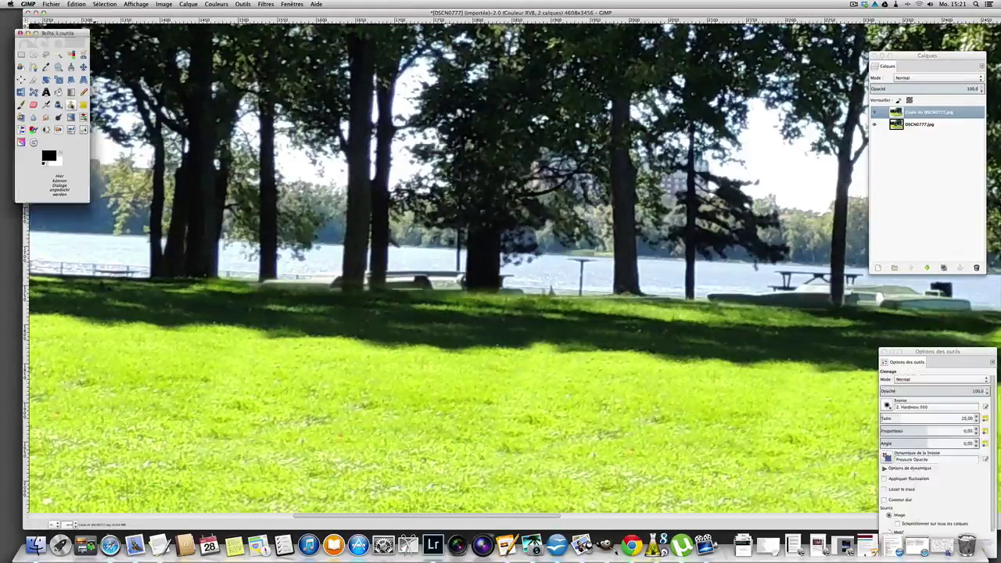
{"action": "left_click", "coordinate": [554, 266], "text": "ctrl"}
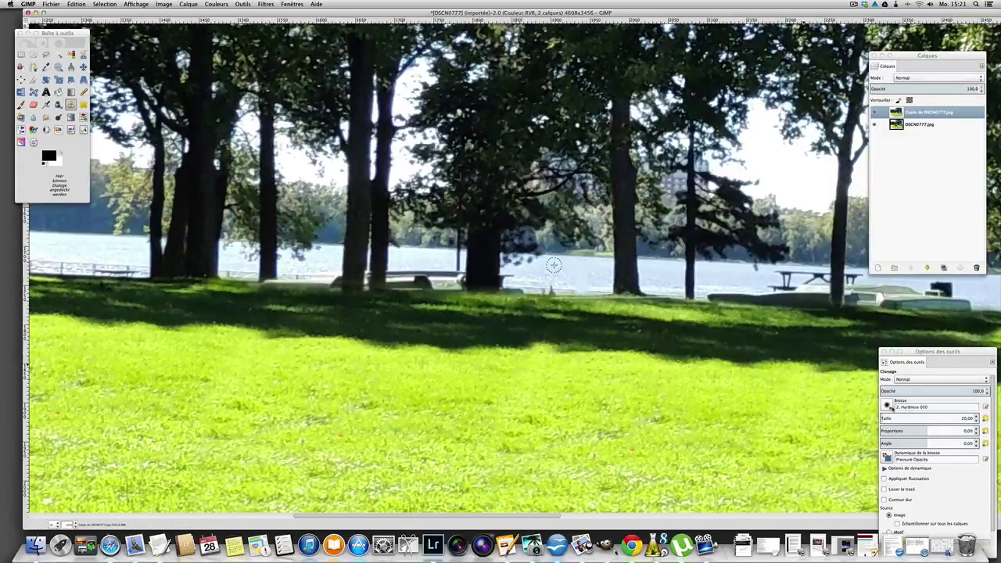
{"action": "left_click", "coordinate": [887, 406]}
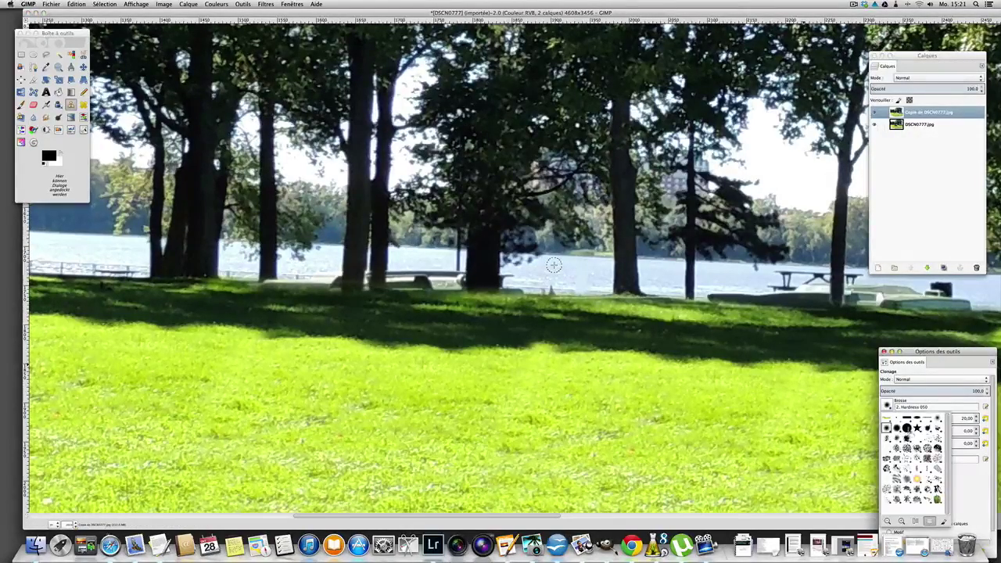
{"action": "left_click", "coordinate": [906, 428]}
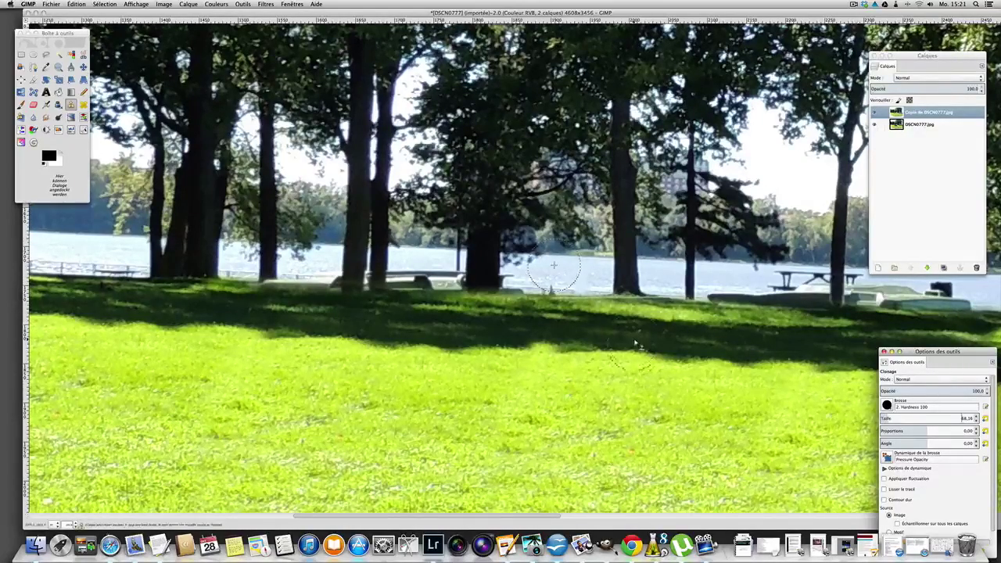
Step: Set the Clone brush size to 26.18 and cover the benches and pole between the left tree trunks with sampled lake water
{"action": "left_click", "coordinate": [553, 265], "text": "ctrl"}
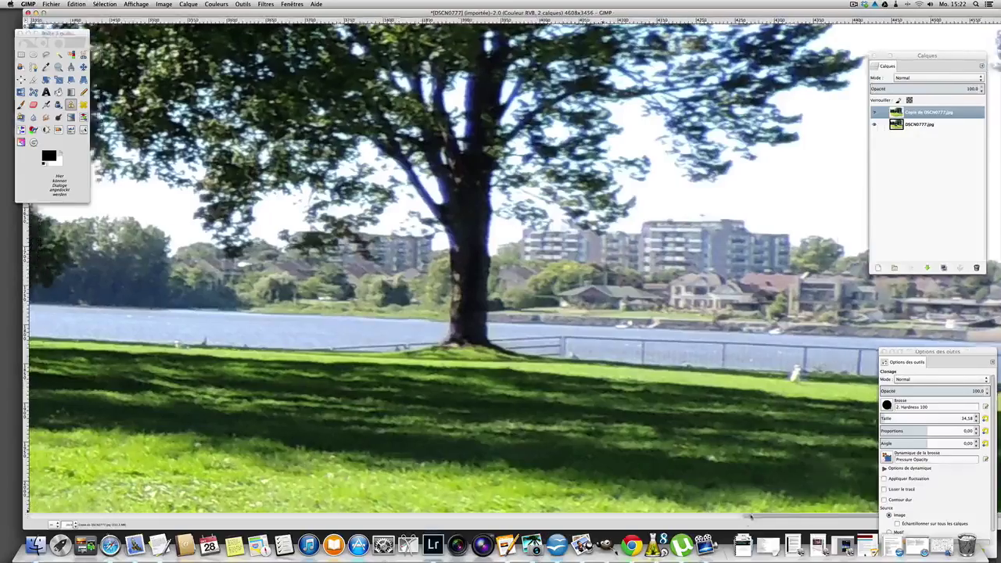
{"action": "left_click_drag", "start_coordinate": [557, 522], "coordinate": [297, 523]}
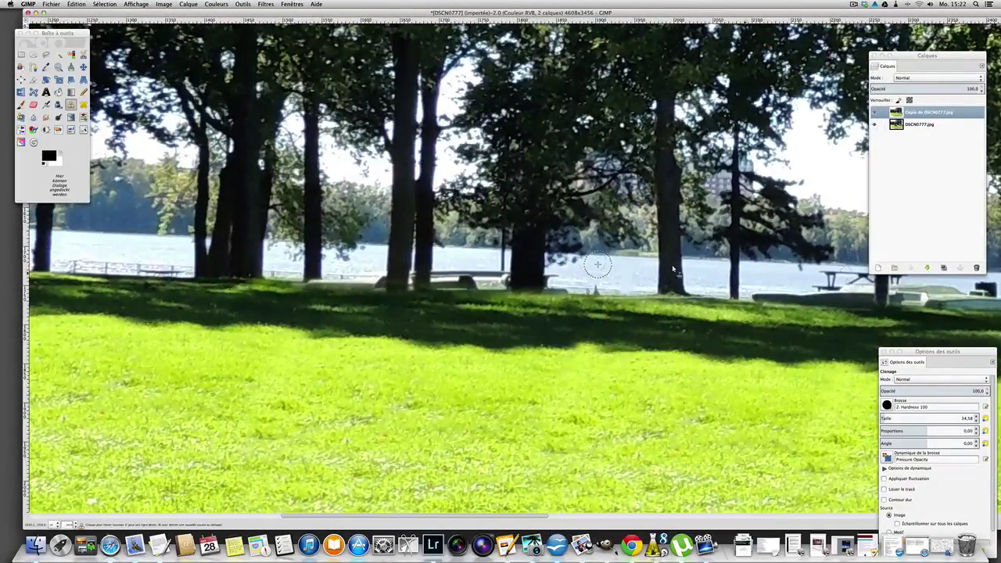
{"action": "left_click", "coordinate": [595, 271], "text": "ctrl"}
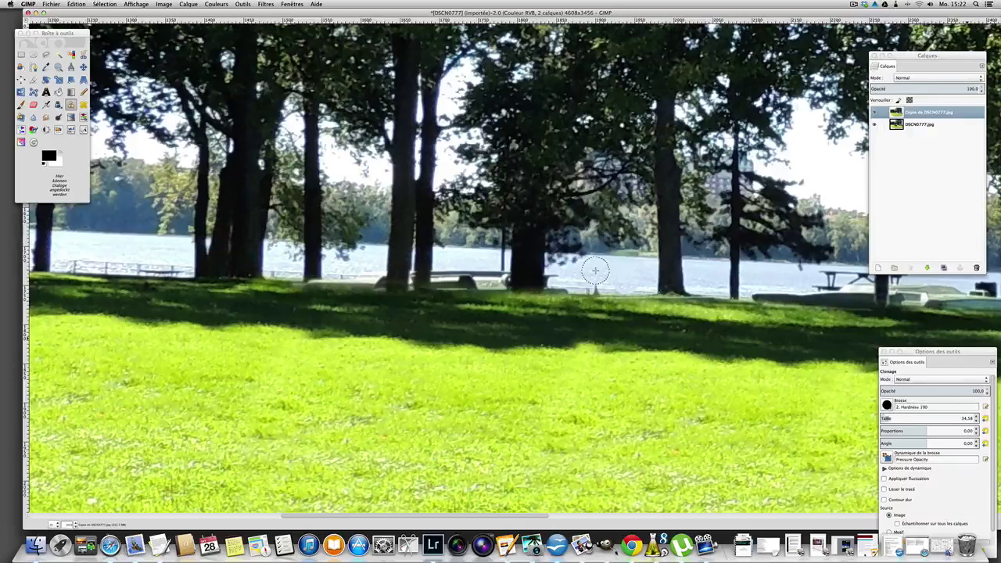
{"action": "left_click", "coordinate": [884, 418]}
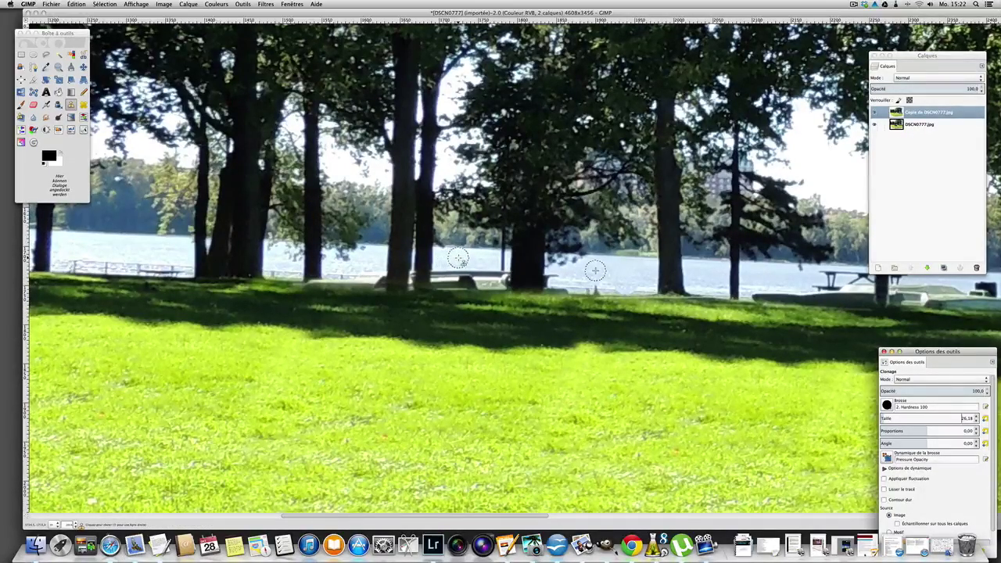
{"action": "left_click", "coordinate": [444, 275], "text": "ctrl"}
{"action": "left_click_drag", "start_coordinate": [446, 276], "coordinate": [497, 268]}
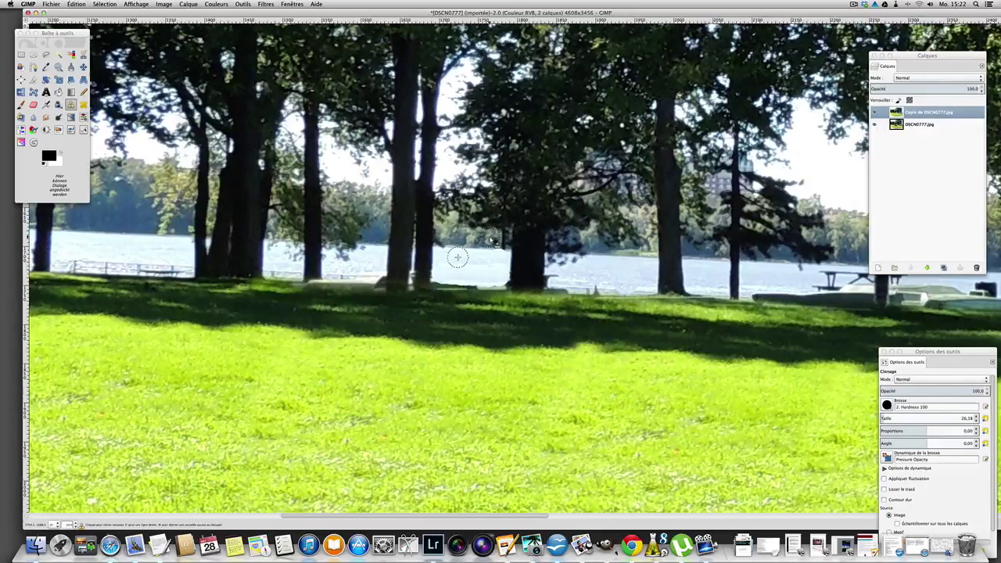
{"action": "left_click", "coordinate": [457, 257], "text": "ctrl"}
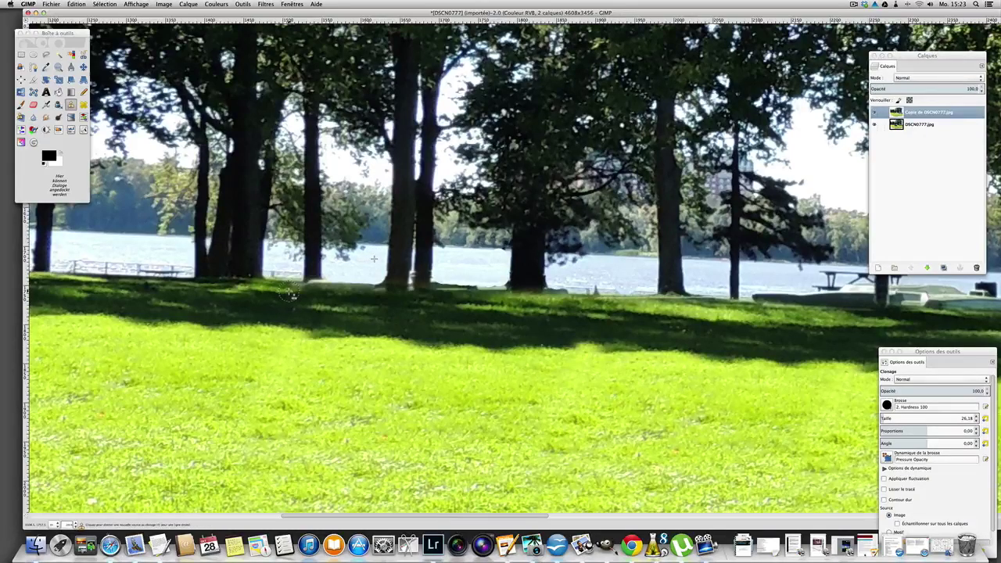
{"action": "left_click", "coordinate": [348, 291], "text": "ctrl"}
Step: Clone lake water over the light and dark objects on the shore just right of the slim tree trunk
{"action": "left_click_drag", "start_coordinate": [548, 517], "coordinate": [681, 517]}
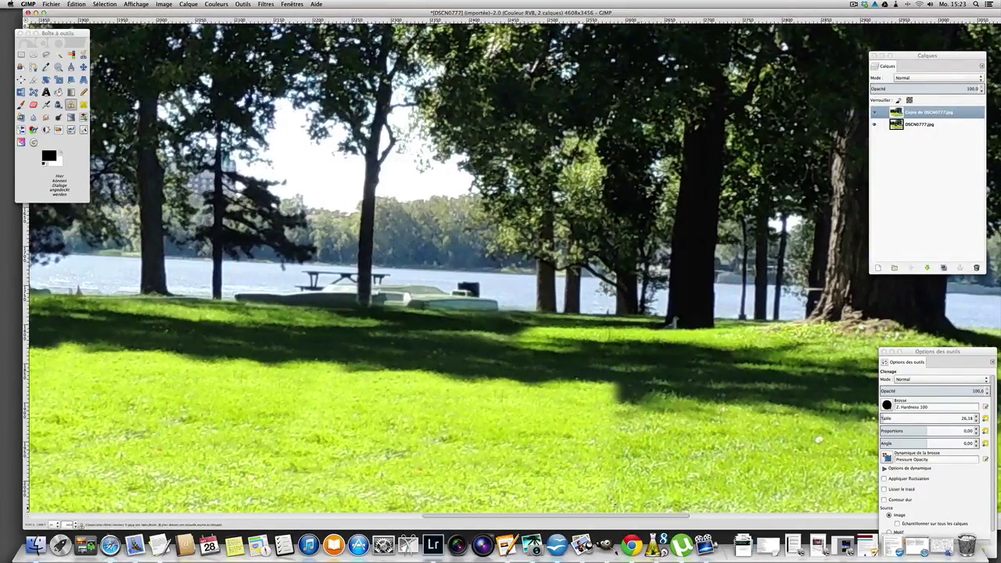
{"action": "left_click", "coordinate": [510, 293], "text": "ctrl"}
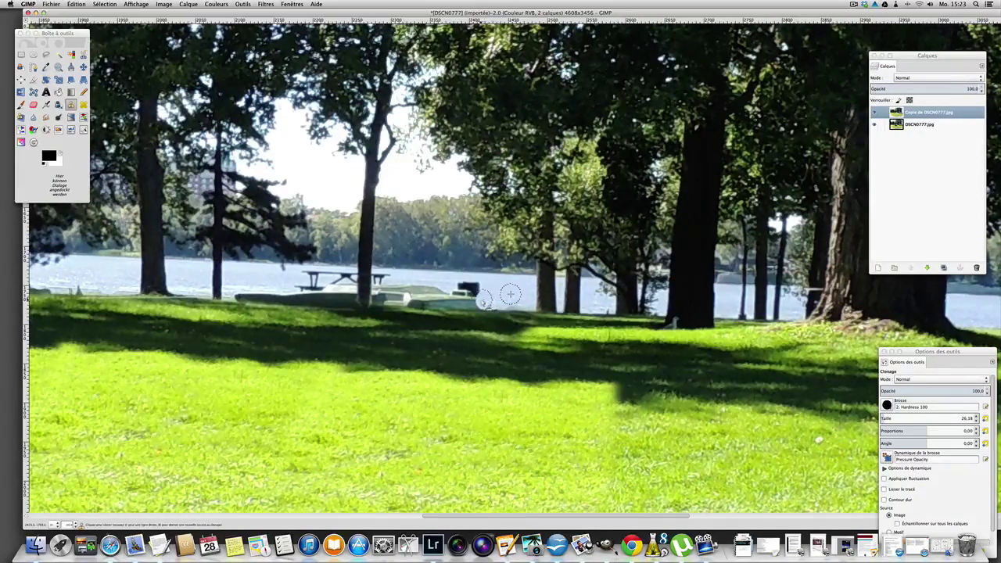
{"action": "mouse_move", "coordinate": [463, 303]}
{"action": "left_mouse_down"}
{"action": "mouse_move", "coordinate": [384, 301]}
{"action": "mouse_move", "coordinate": [406, 298]}
{"action": "left_mouse_up"}
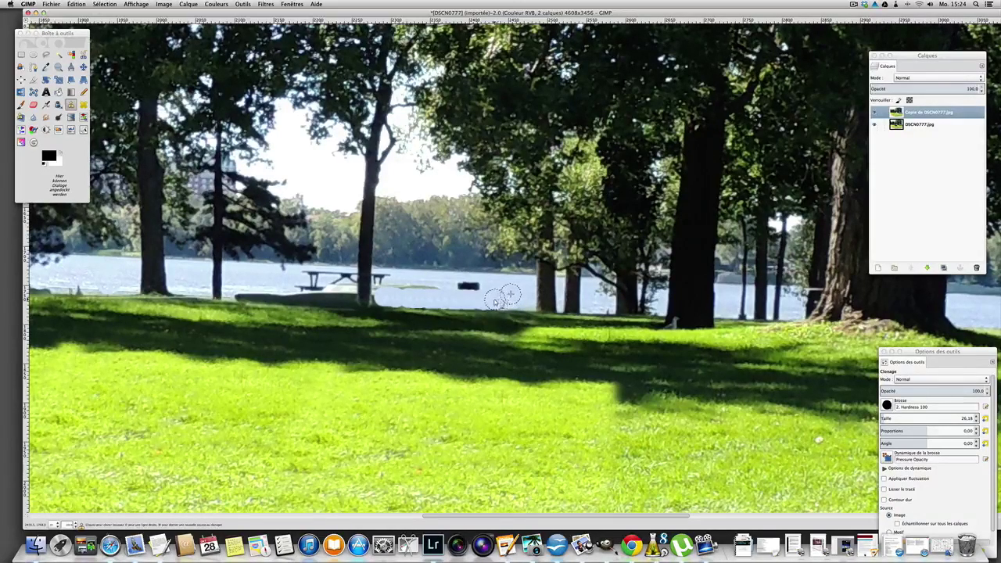
{"action": "mouse_move", "coordinate": [477, 302]}
{"action": "left_mouse_down"}
{"action": "mouse_move", "coordinate": [470, 286]}
{"action": "mouse_move", "coordinate": [391, 286]}
{"action": "left_mouse_up"}
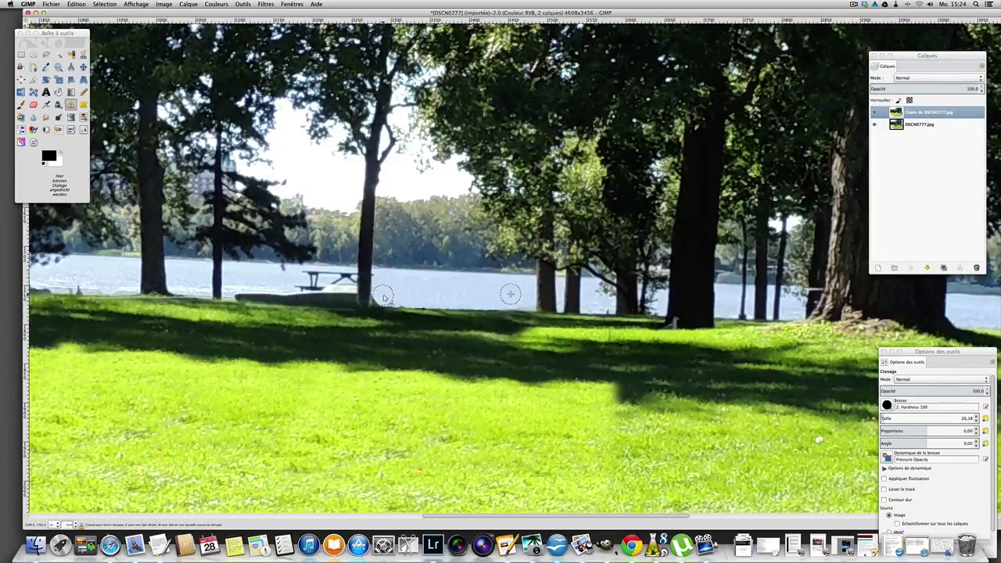
Step: Clone lake water over the picnic table and the low objects on the shore left of the slim trunk
{"action": "left_click", "coordinate": [268, 279], "text": "ctrl"}
{"action": "left_click_drag", "start_coordinate": [306, 280], "coordinate": [346, 279]}
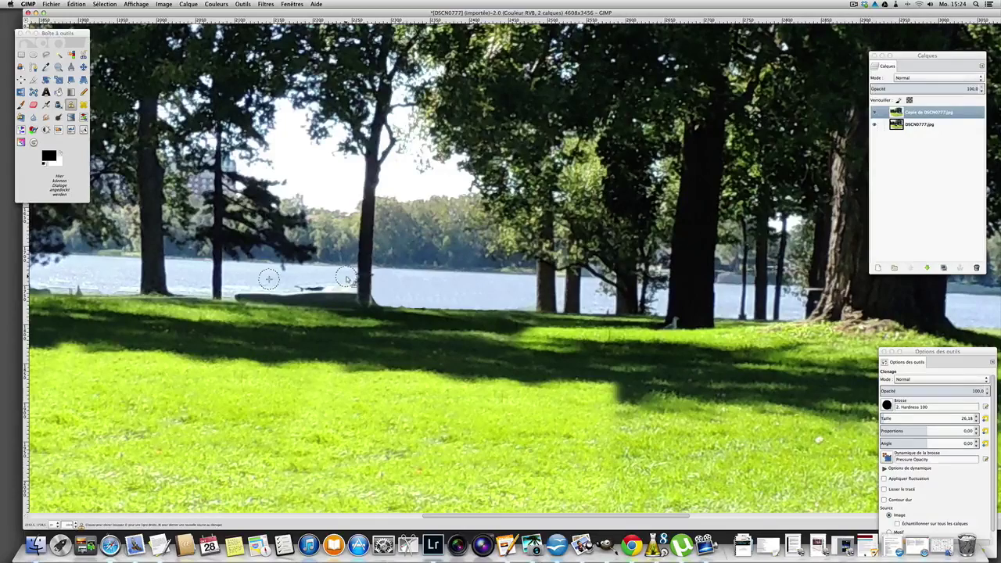
{"action": "mouse_move", "coordinate": [346, 284]}
{"action": "left_mouse_down"}
{"action": "mouse_move", "coordinate": [302, 284]}
{"action": "mouse_move", "coordinate": [349, 295]}
{"action": "mouse_move", "coordinate": [304, 293]}
{"action": "mouse_move", "coordinate": [330, 300]}
{"action": "mouse_move", "coordinate": [242, 294]}
{"action": "left_mouse_up"}
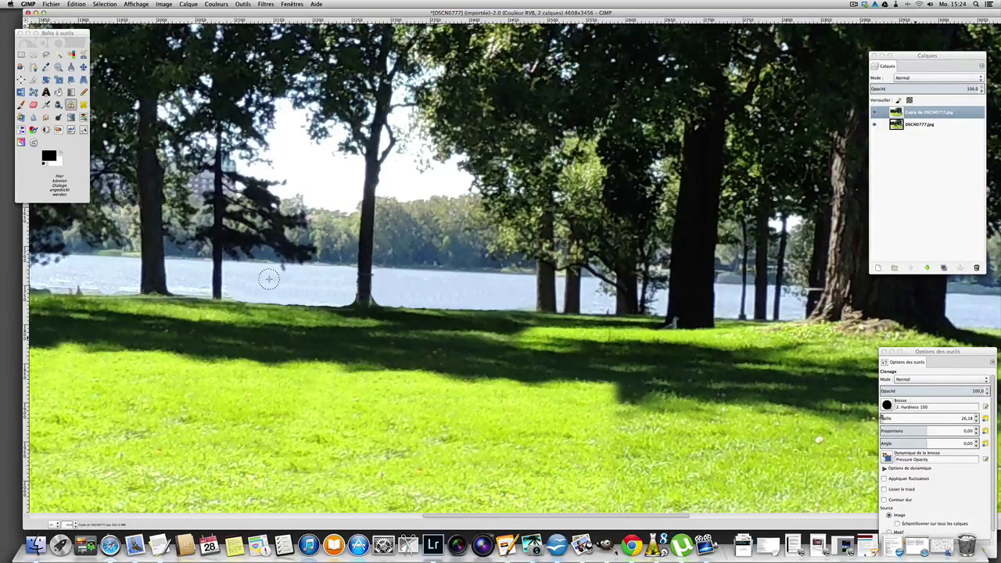
Step: Set the Clone brush size to 13.59 and cover the small leftovers along the shoreline beside the trunks with water
{"action": "left_click", "coordinate": [882, 419]}
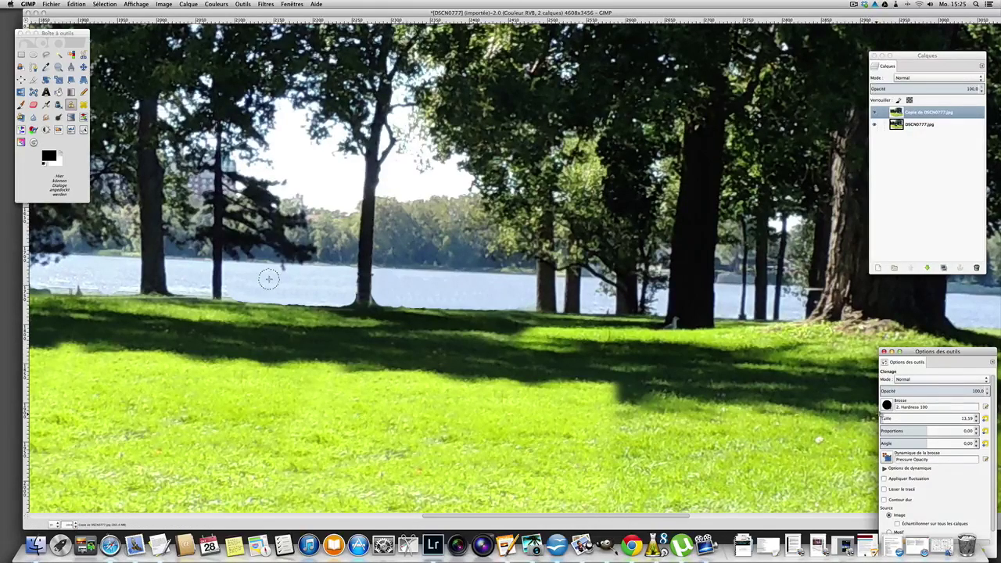
{"action": "left_click", "coordinate": [378, 278]}
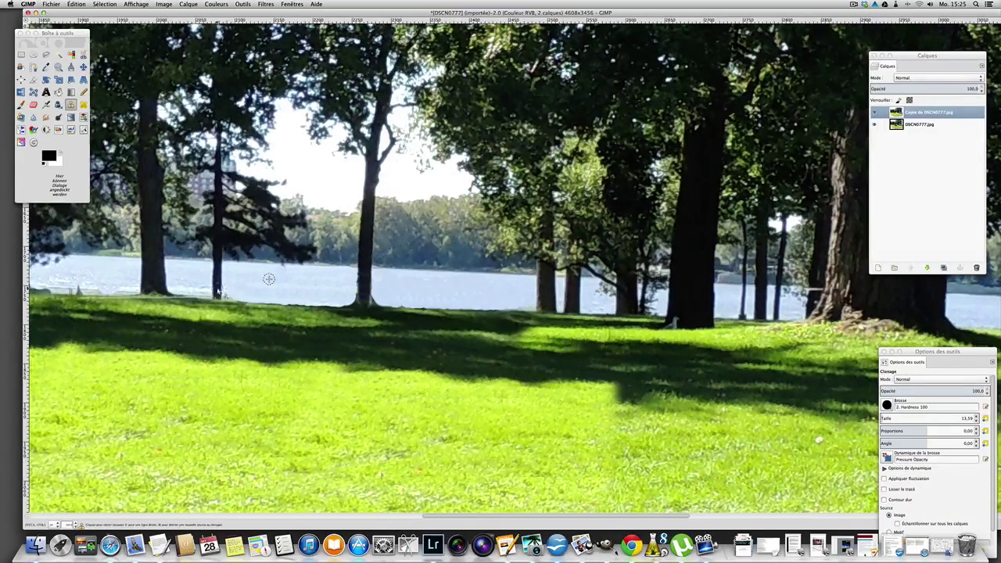
{"action": "left_click_drag", "start_coordinate": [451, 517], "coordinate": [332, 517]}
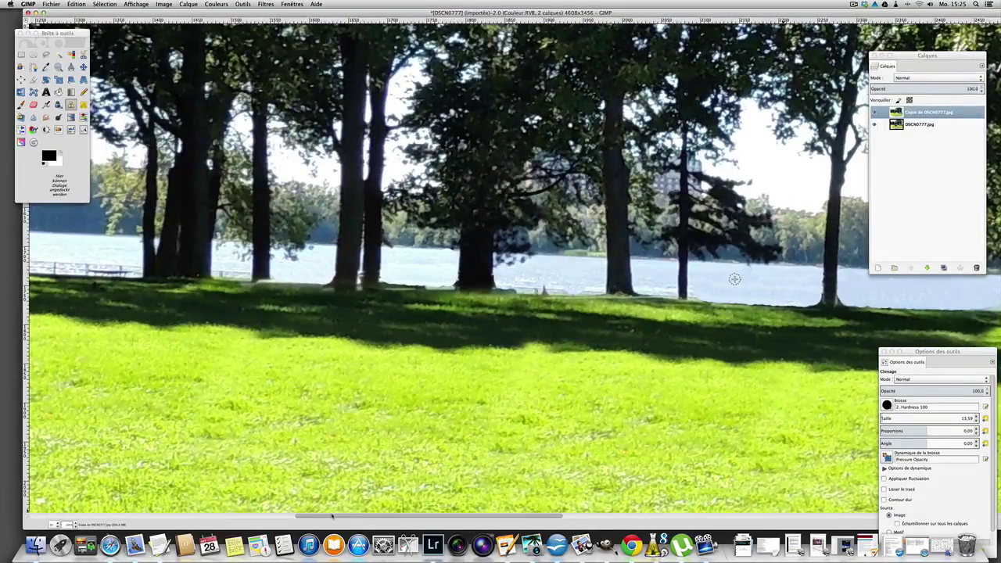
{"action": "left_click", "coordinate": [592, 280]}
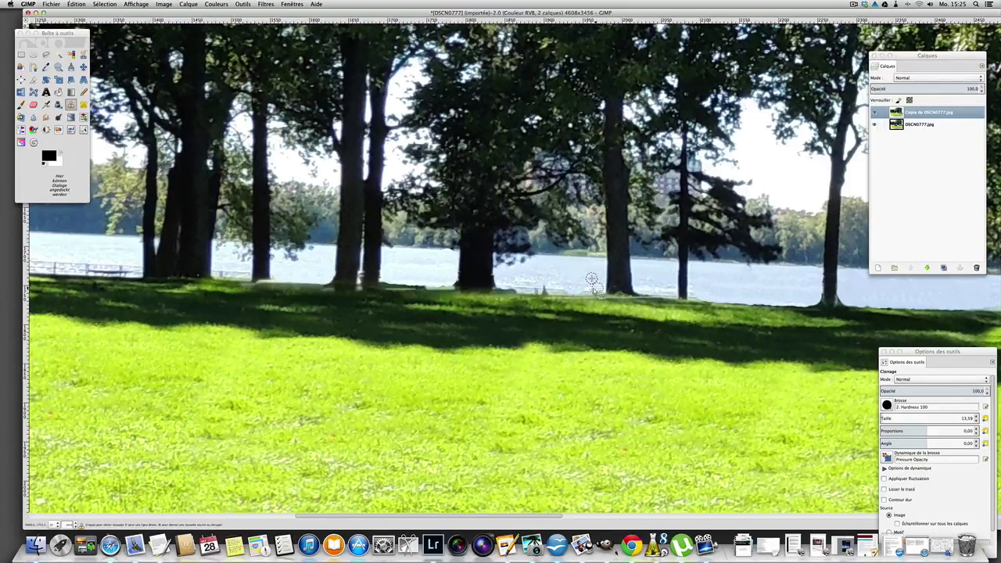
{"action": "left_click_drag", "start_coordinate": [558, 290], "coordinate": [512, 286]}
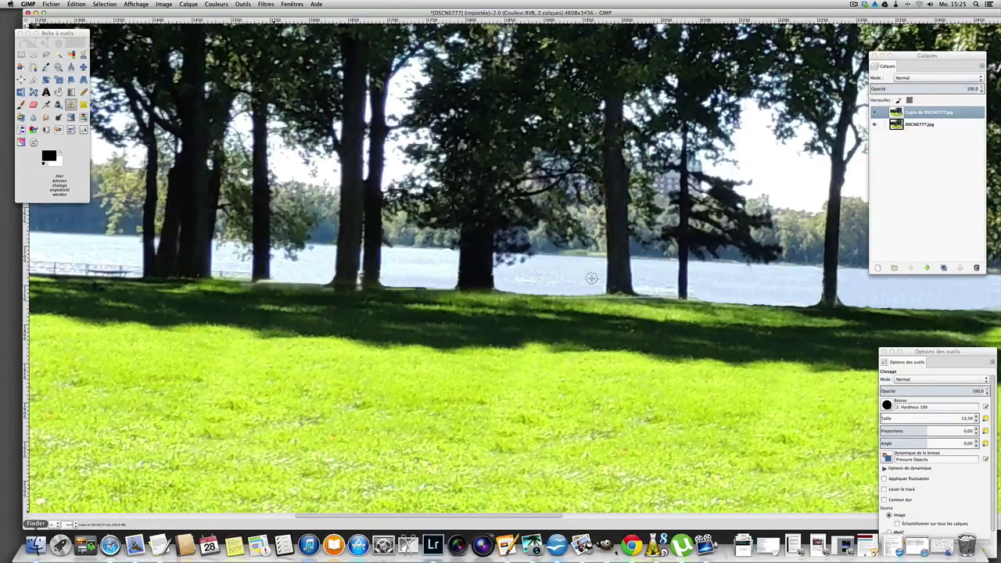
Step: Move the retouched duplicate layer so its edges line up with the canvas
{"action": "left_click", "coordinate": [75, 524]}
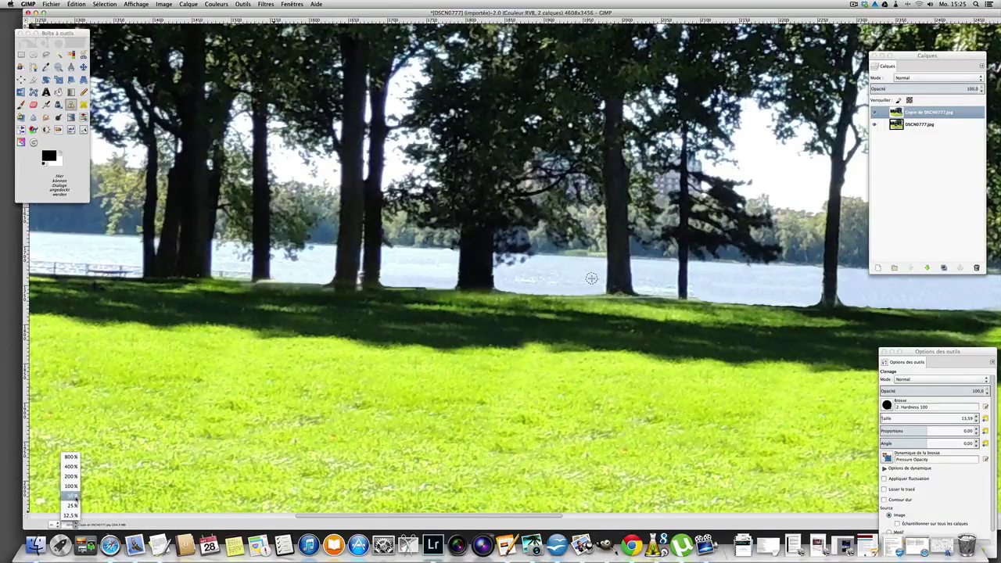
{"action": "left_click", "coordinate": [76, 506]}
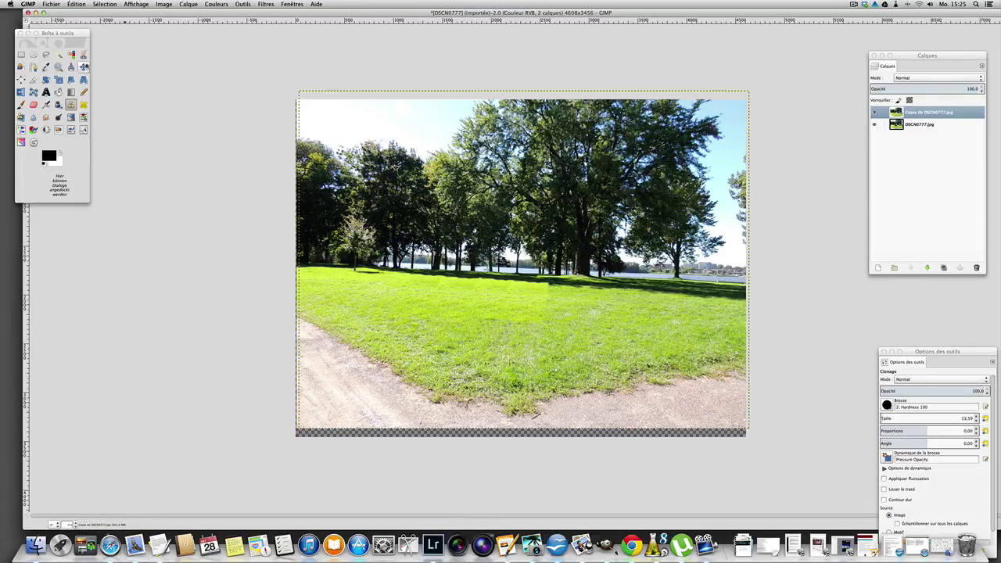
{"action": "left_click", "coordinate": [83, 66]}
{"action": "left_click_drag", "start_coordinate": [457, 208], "coordinate": [455, 222]}
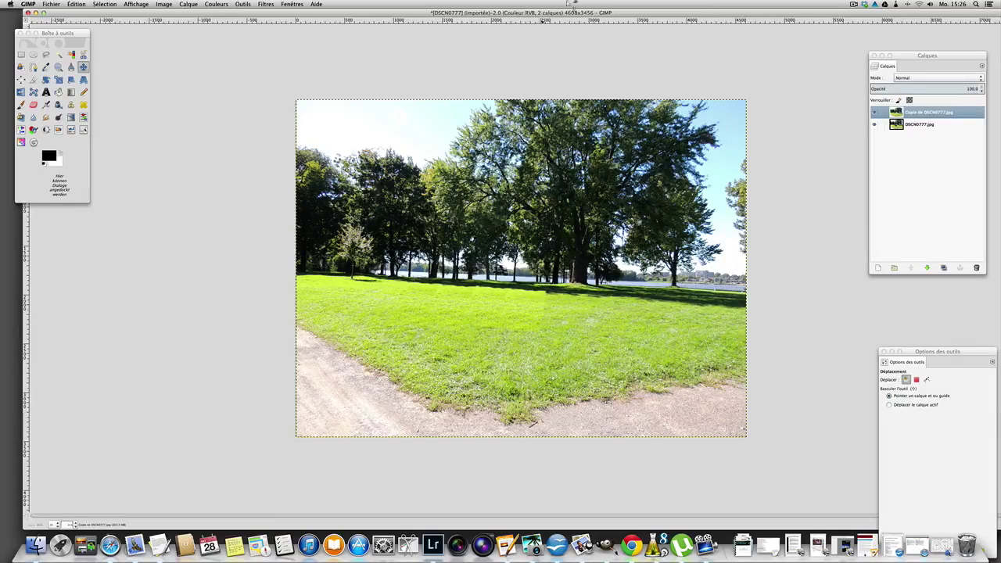
Step: Set up the Healing tool with the 2. Hardness 075 brush at size 144.28 for retouching the lawn at 100% zoom
{"action": "left_click_drag", "start_coordinate": [741, 13], "coordinate": [695, 14]}
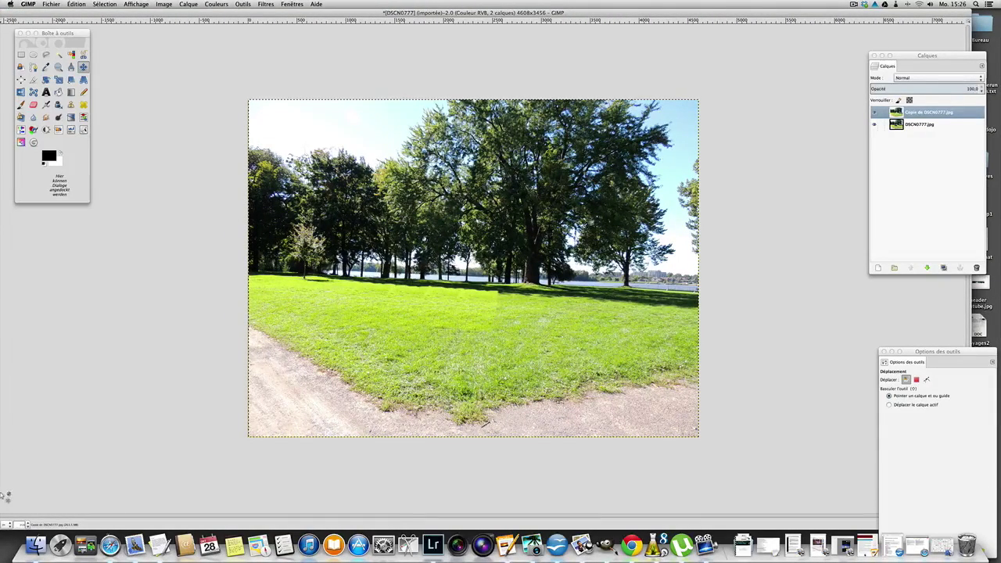
{"action": "left_click", "coordinate": [27, 525]}
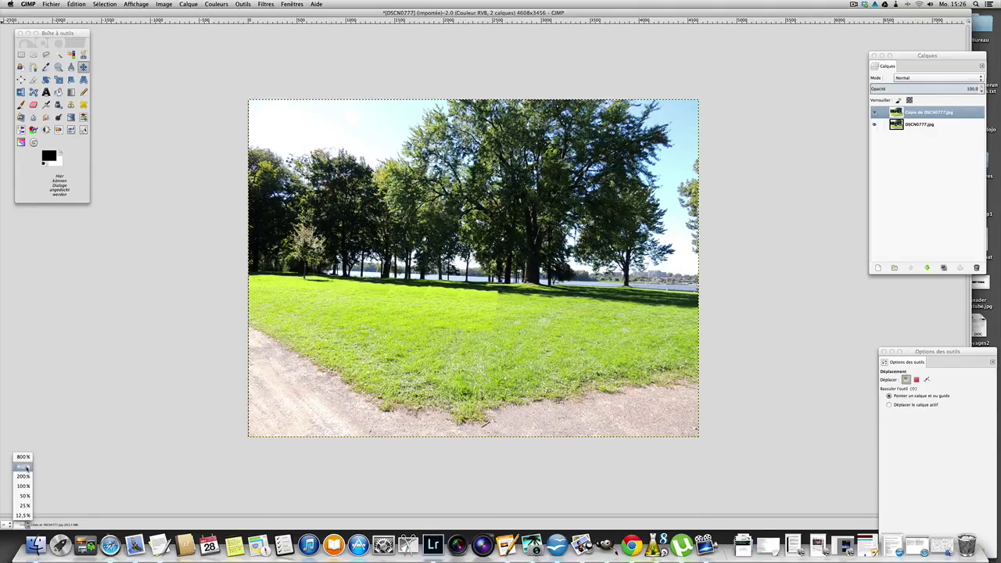
{"action": "left_click", "coordinate": [24, 486]}
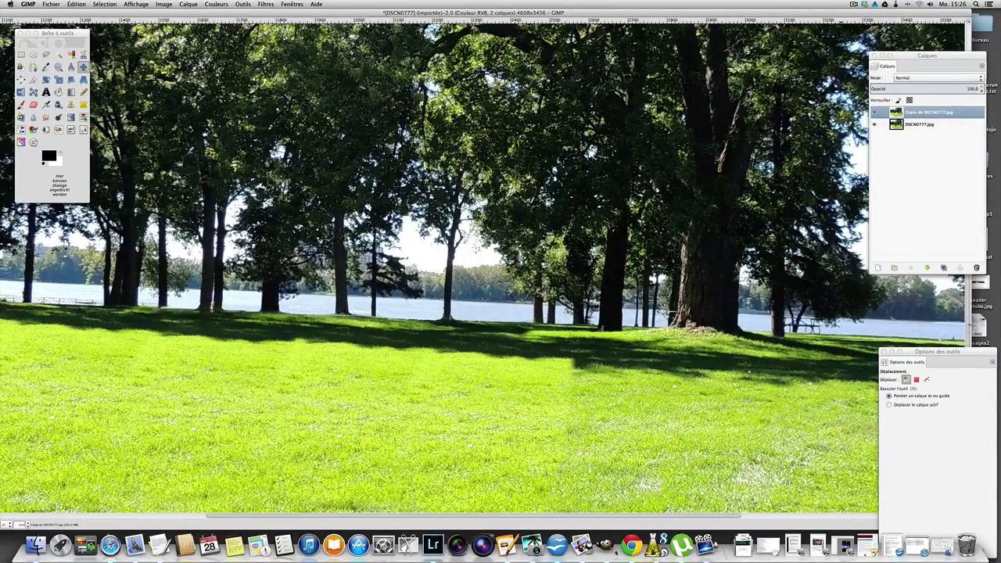
{"action": "scroll", "coordinate": [968, 336], "scroll_direction": "down", "scroll_amount": 3}
{"action": "scroll", "coordinate": [968, 344], "scroll_direction": "down", "scroll_amount": 3}
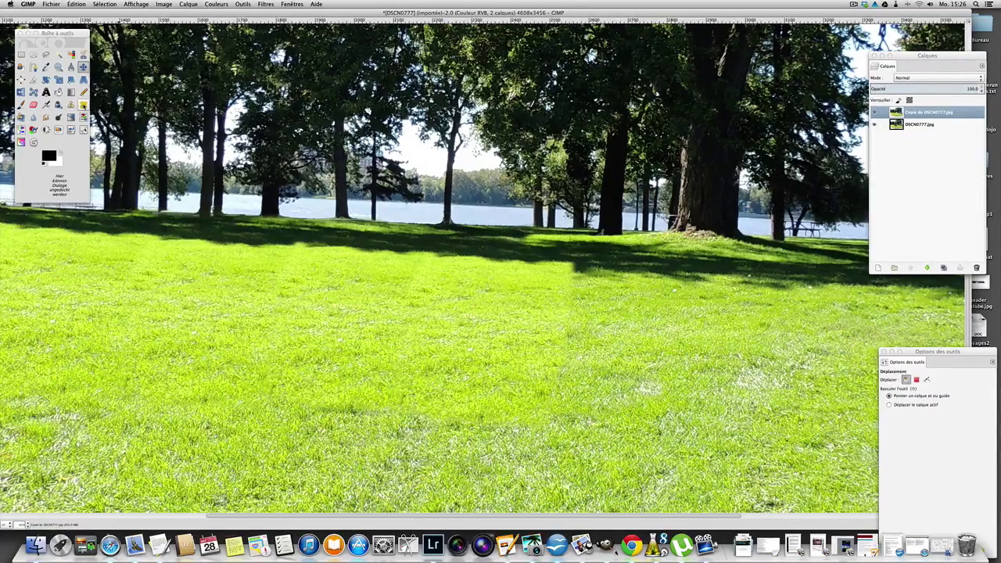
{"action": "left_click", "coordinate": [83, 104]}
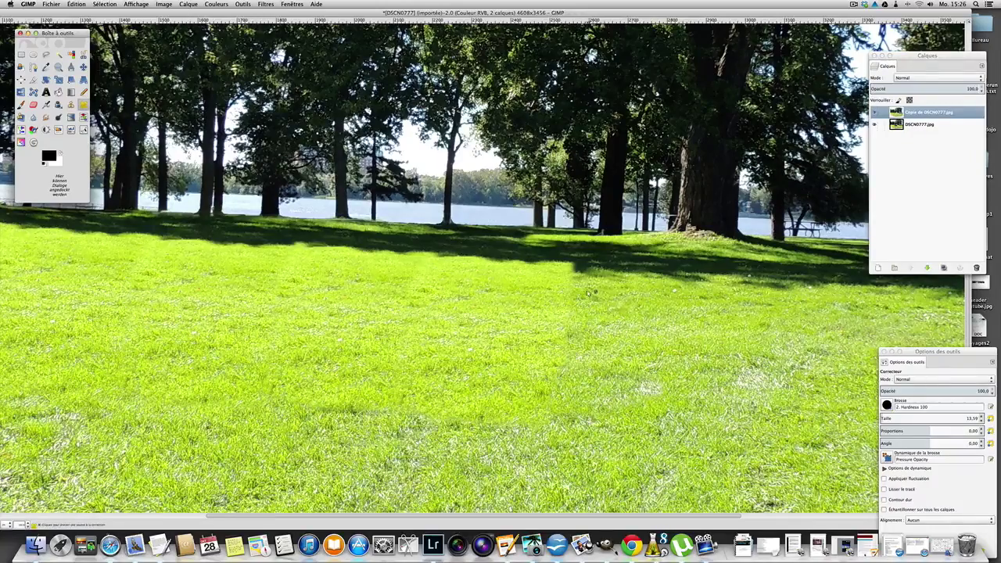
{"action": "left_click_drag", "start_coordinate": [886, 418], "coordinate": [894, 419]}
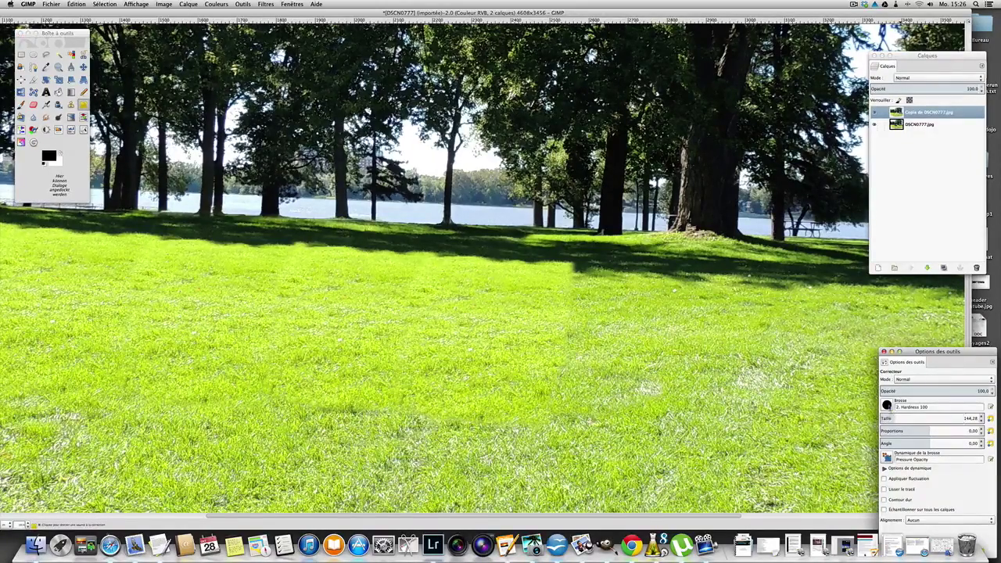
{"action": "left_click", "coordinate": [887, 405]}
{"action": "left_click", "coordinate": [897, 429]}
Step: Sample the grass beside the cloned patch and heal its vertical seam below the abrupt corner of the tree shadow
{"action": "left_click", "coordinate": [601, 307], "text": "ctrl"}
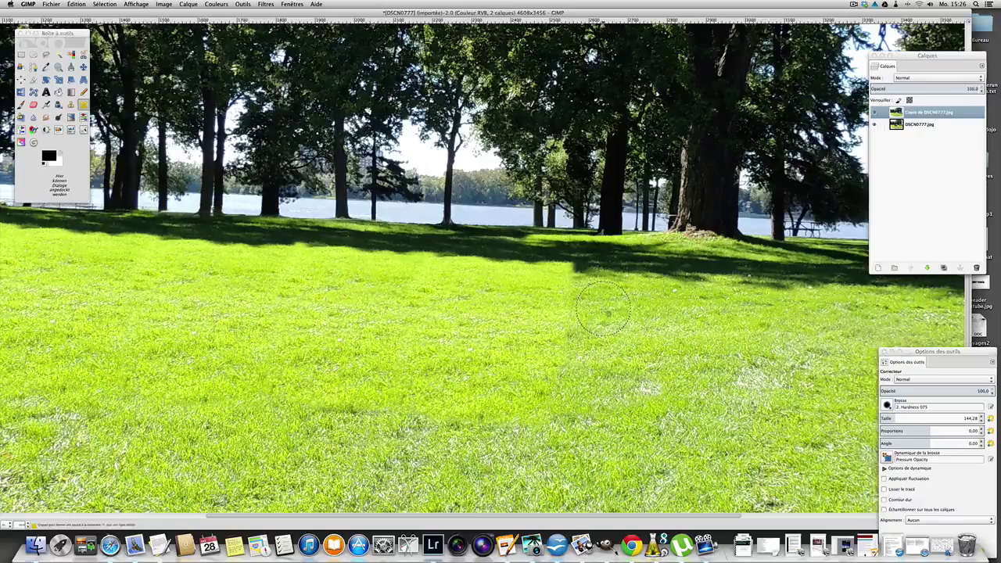
{"action": "left_click", "coordinate": [568, 302]}
{"action": "left_click", "coordinate": [561, 346]}
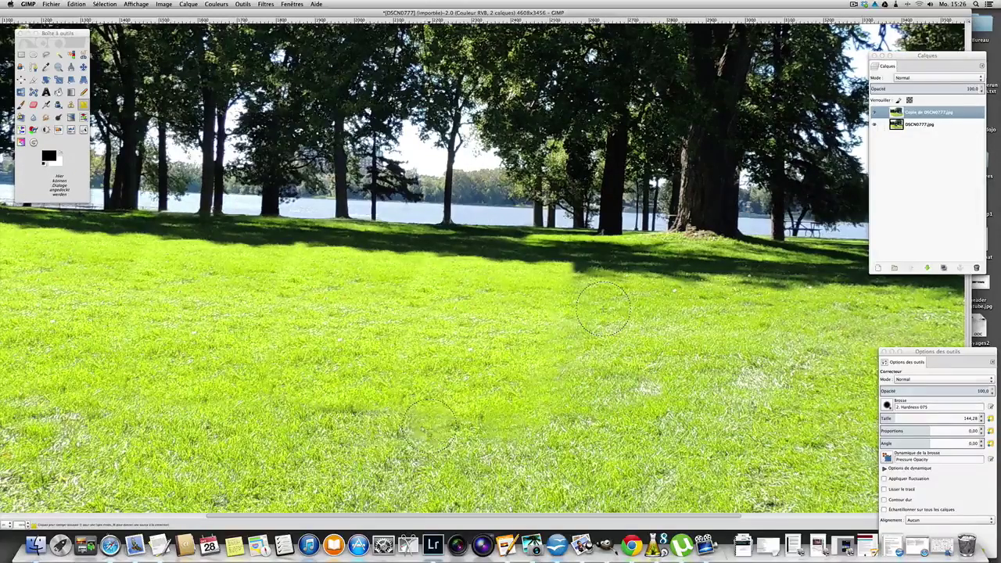
Step: Sample clean grass and heal the visible patch edges in the bright middle part of the lawn
{"action": "left_click", "coordinate": [351, 422], "text": "ctrl"}
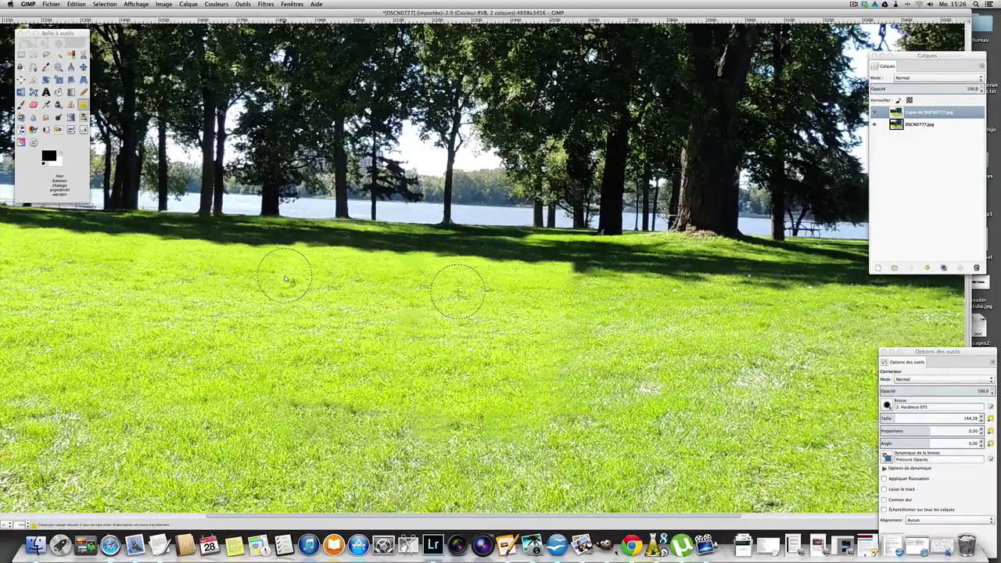
{"action": "left_click", "coordinate": [285, 276]}
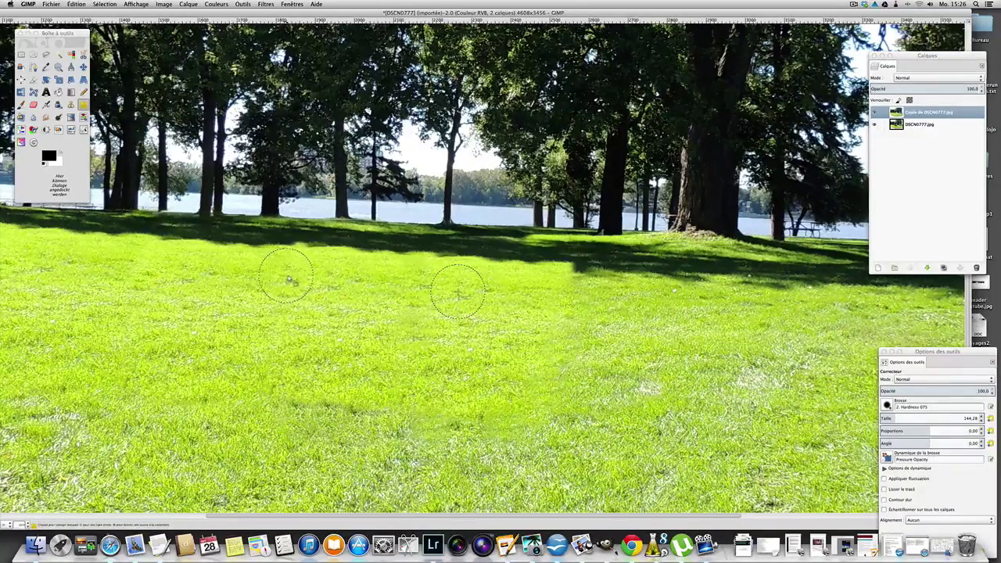
{"action": "left_click", "coordinate": [361, 291], "text": "super"}
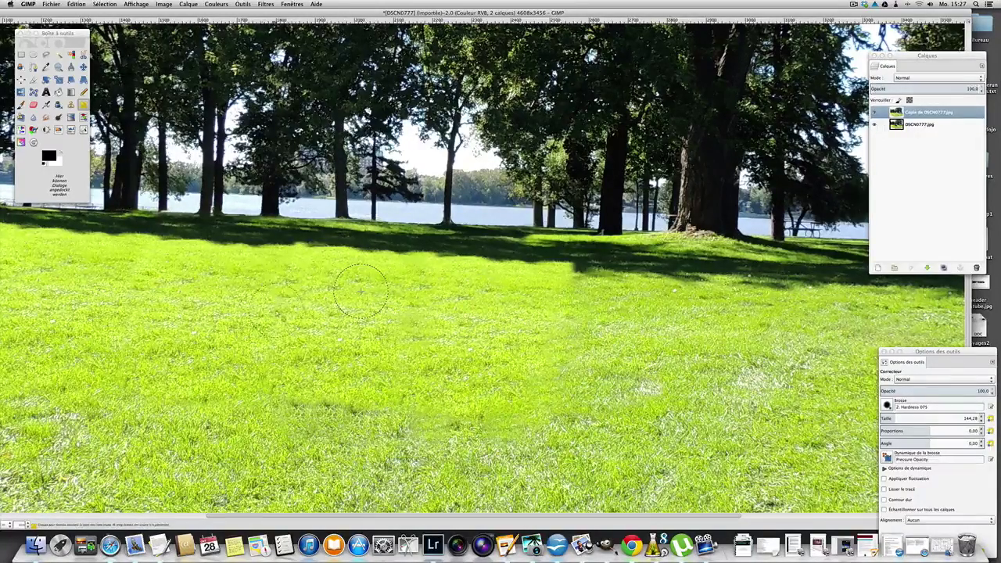
{"action": "left_click", "coordinate": [269, 352]}
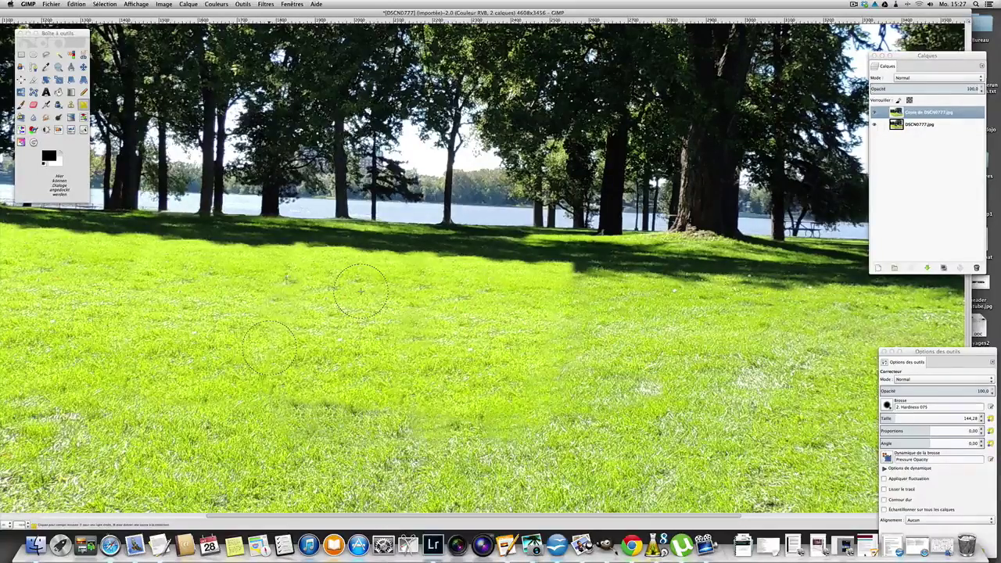
Step: Resample the grass just below the shadow edge and heal the patch borders in the lawn further left
{"action": "left_click", "coordinate": [179, 267], "text": "super"}
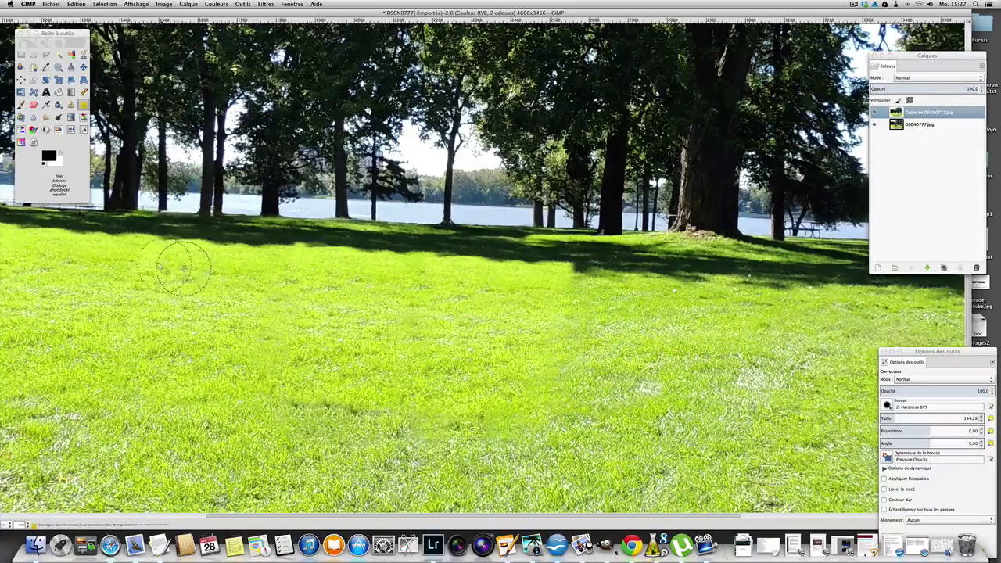
{"action": "left_click", "coordinate": [147, 266]}
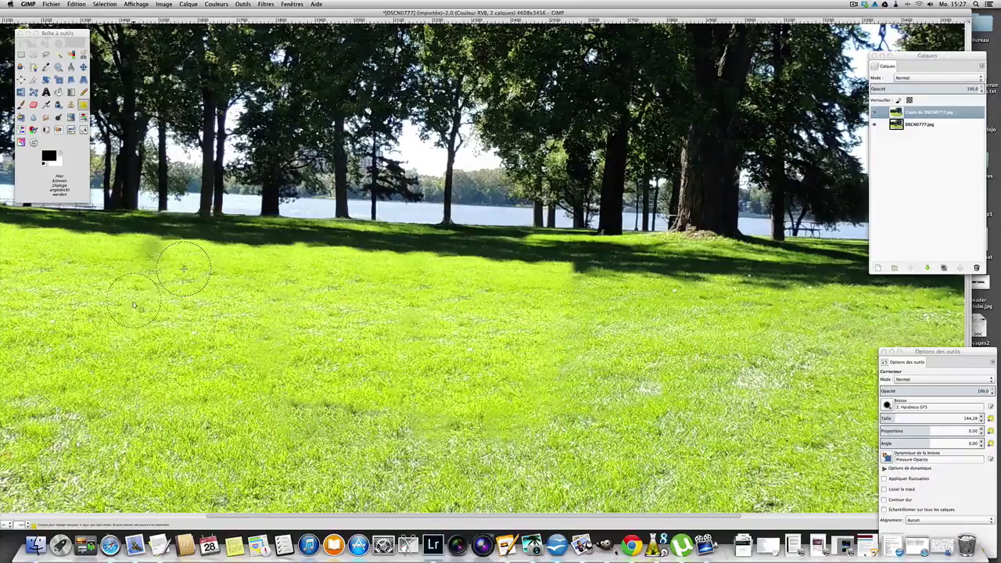
{"action": "left_click", "coordinate": [190, 391]}
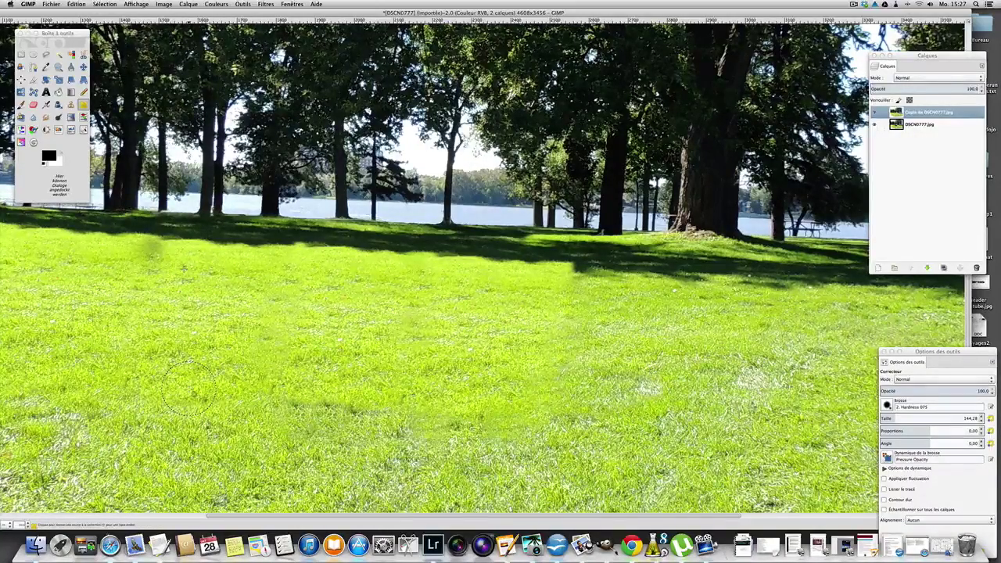
{"action": "left_click", "coordinate": [150, 257]}
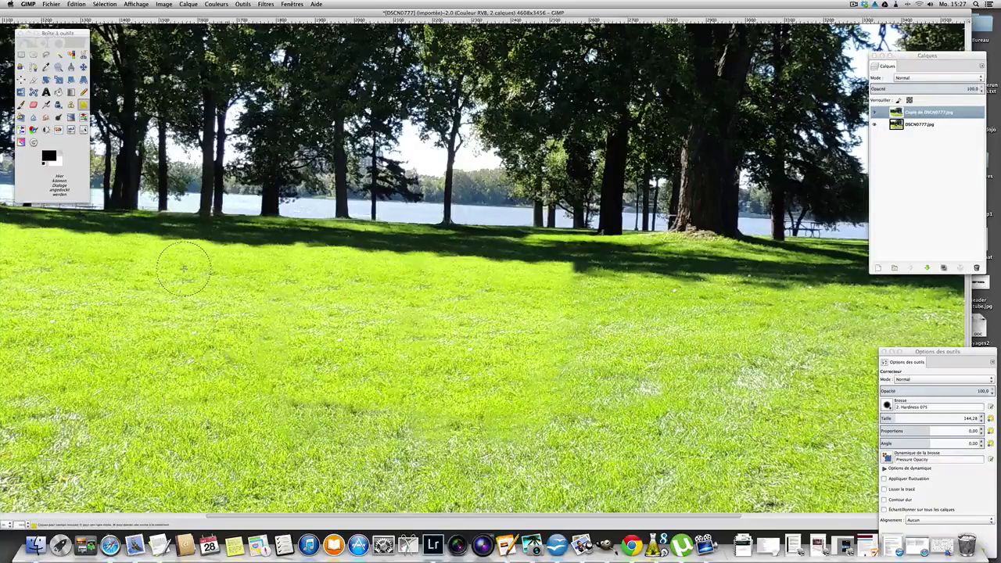
{"action": "left_click", "coordinate": [185, 301]}
{"action": "left_click", "coordinate": [186, 301], "text": "ctrl"}
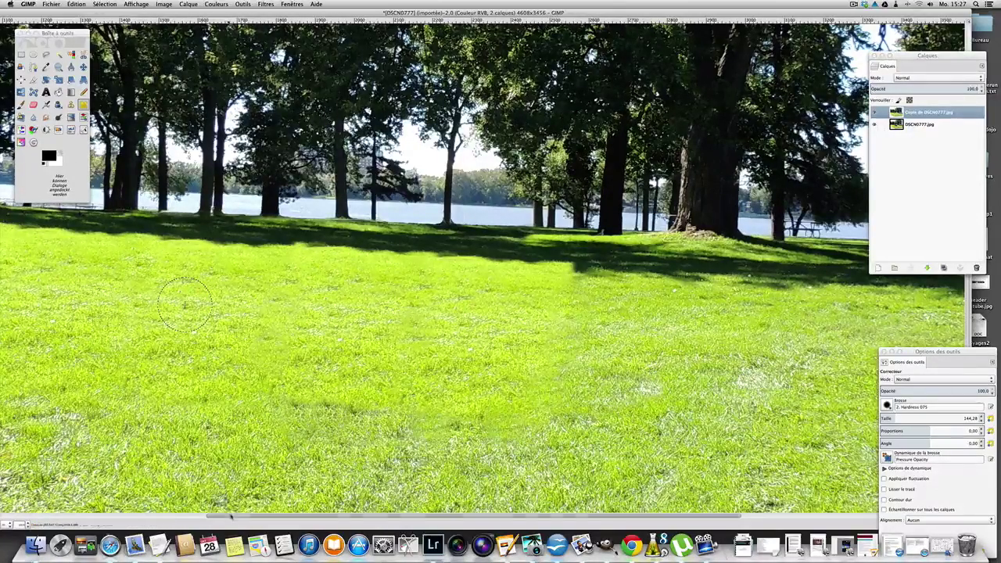
Step: Heal the dark horizontal streak in the lower grass and soften the seam below the shadow's abrupt corner, ending with the whole photo in view
{"action": "left_click_drag", "start_coordinate": [231, 517], "coordinate": [105, 516]}
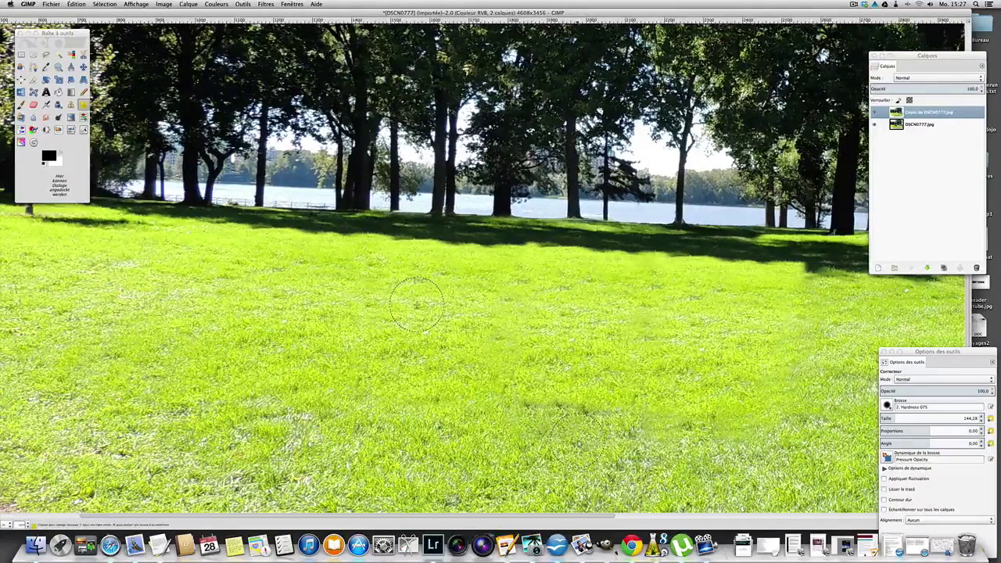
{"action": "left_click", "coordinate": [565, 406]}
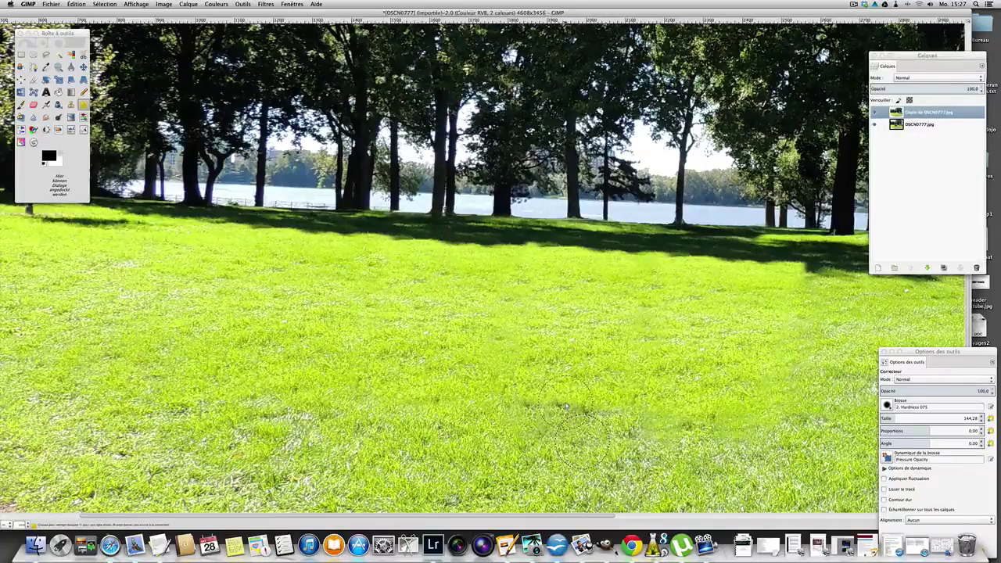
{"action": "mouse_move", "coordinate": [565, 406]}
{"action": "left_mouse_down"}
{"action": "mouse_move", "coordinate": [603, 395]}
{"action": "mouse_move", "coordinate": [614, 403]}
{"action": "mouse_move", "coordinate": [551, 449]}
{"action": "mouse_move", "coordinate": [520, 430]}
{"action": "mouse_move", "coordinate": [531, 446]}
{"action": "mouse_move", "coordinate": [582, 440]}
{"action": "left_mouse_up"}
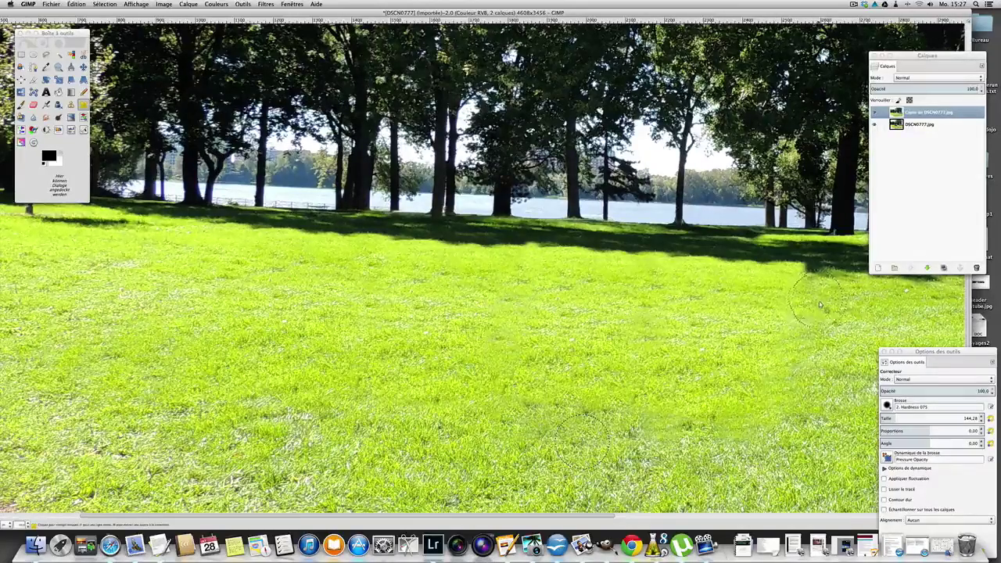
{"action": "mouse_move", "coordinate": [820, 304]}
{"action": "left_mouse_down"}
{"action": "mouse_move", "coordinate": [800, 298]}
{"action": "mouse_move", "coordinate": [797, 319]}
{"action": "mouse_move", "coordinate": [782, 285]}
{"action": "left_mouse_up"}
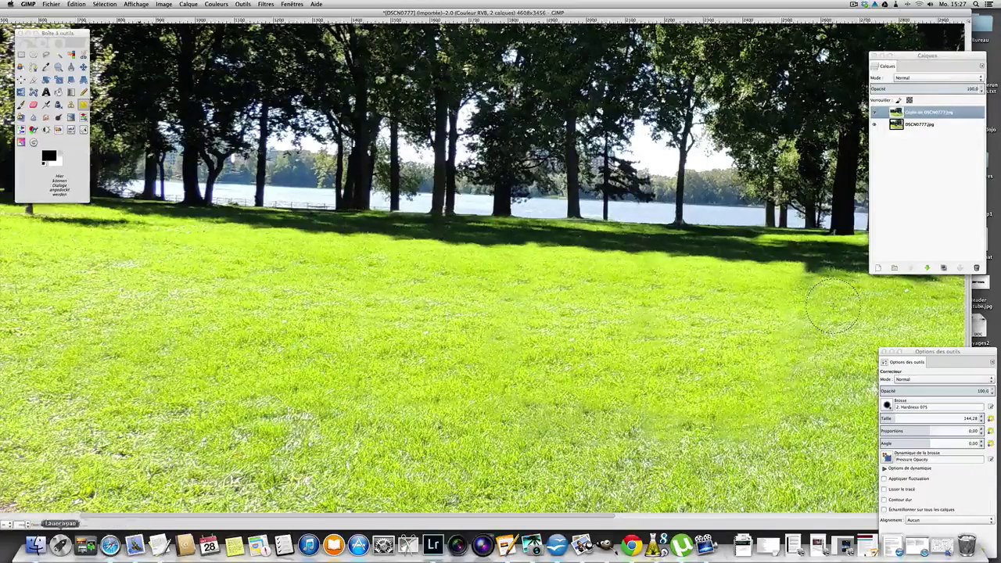
{"action": "left_click", "coordinate": [26, 525]}
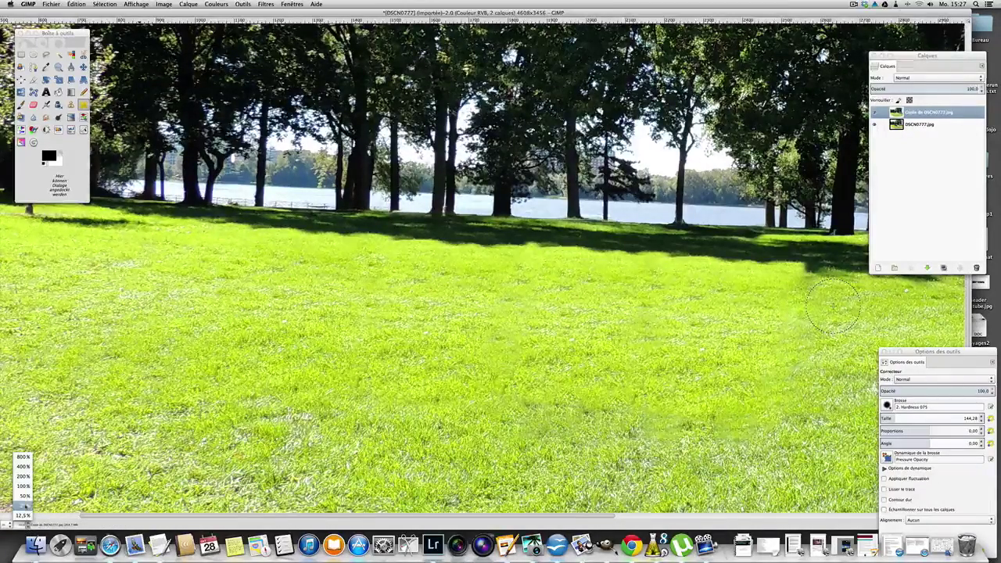
{"action": "left_click", "coordinate": [27, 506]}
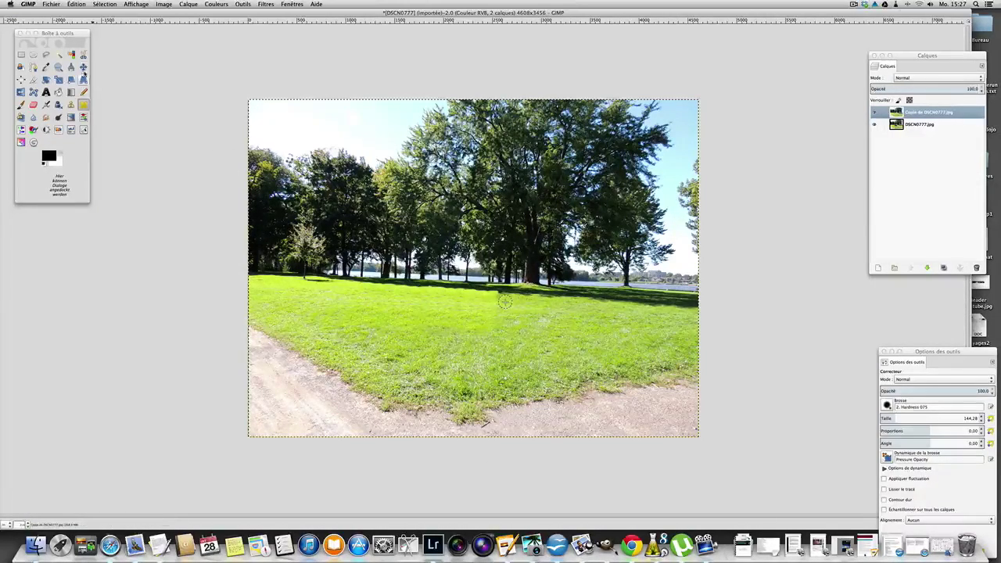
{"action": "left_click", "coordinate": [83, 66]}
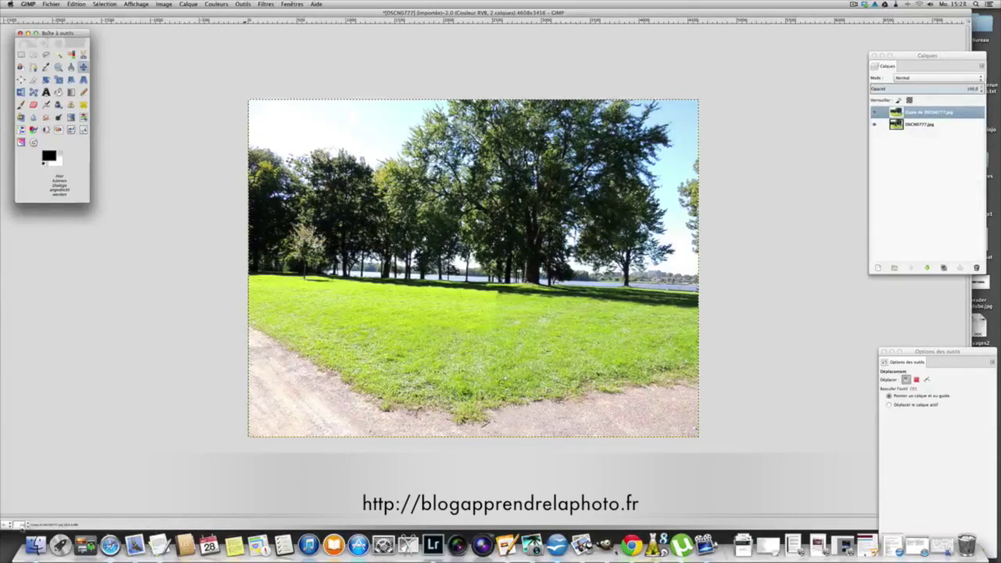
Step: Clone gravel over the twig below the grass tip and the small marks near the photo's lower right corner
{"action": "left_click", "coordinate": [29, 525]}
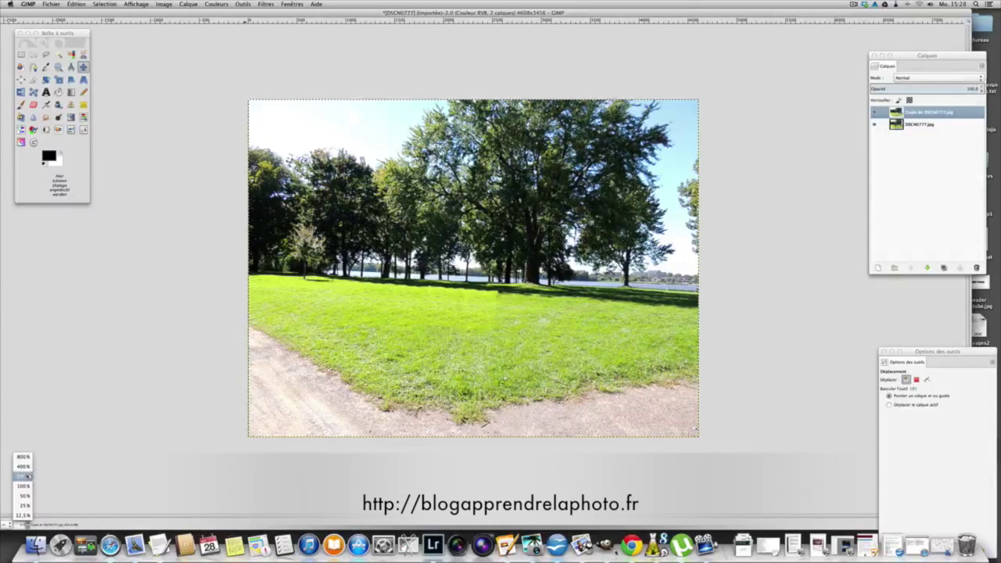
{"action": "left_click", "coordinate": [23, 486]}
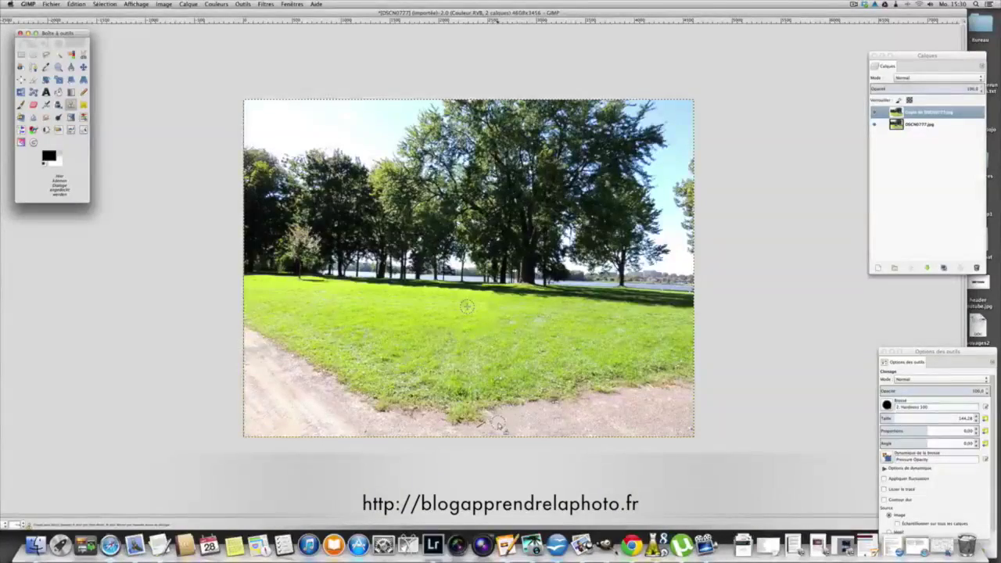
{"action": "left_click", "coordinate": [498, 427], "text": "ctrl"}
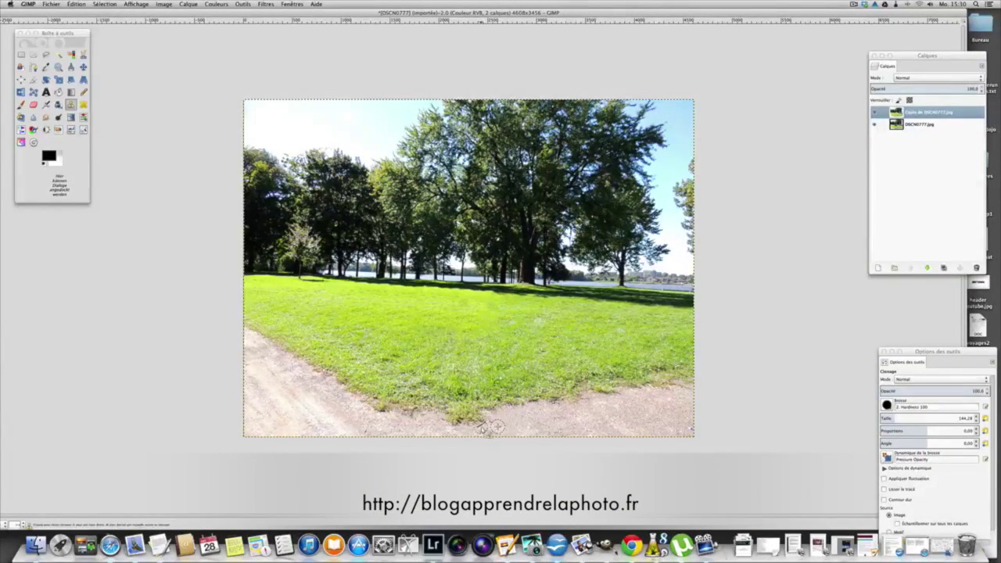
{"action": "mouse_move", "coordinate": [665, 443]}
{"action": "left_mouse_down"}
{"action": "mouse_move", "coordinate": [671, 430]}
{"action": "mouse_move", "coordinate": [691, 431]}
{"action": "mouse_move", "coordinate": [682, 409]}
{"action": "left_mouse_up"}
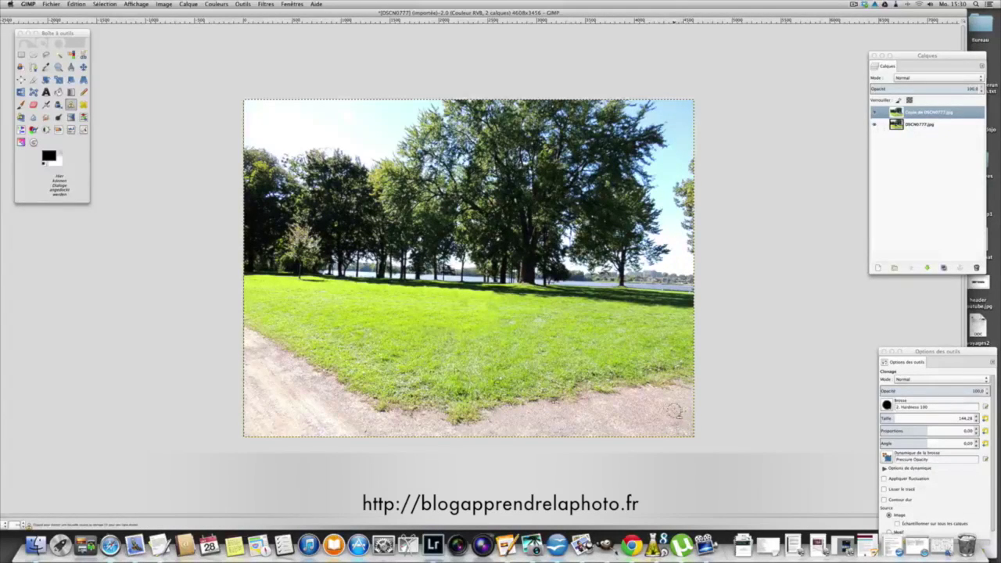
{"action": "left_click", "coordinate": [375, 428], "text": "ctrl"}
{"action": "left_click", "coordinate": [493, 425]}
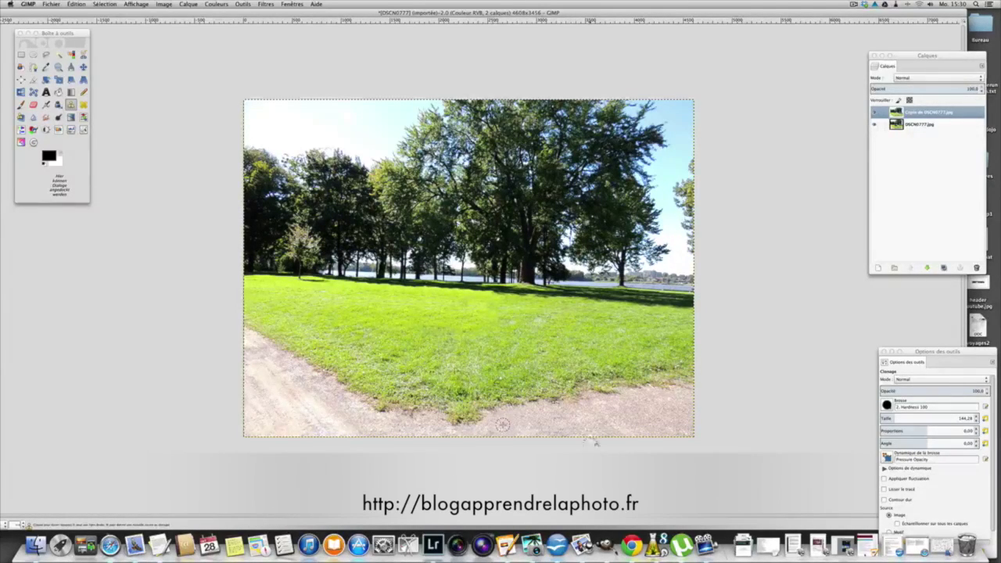